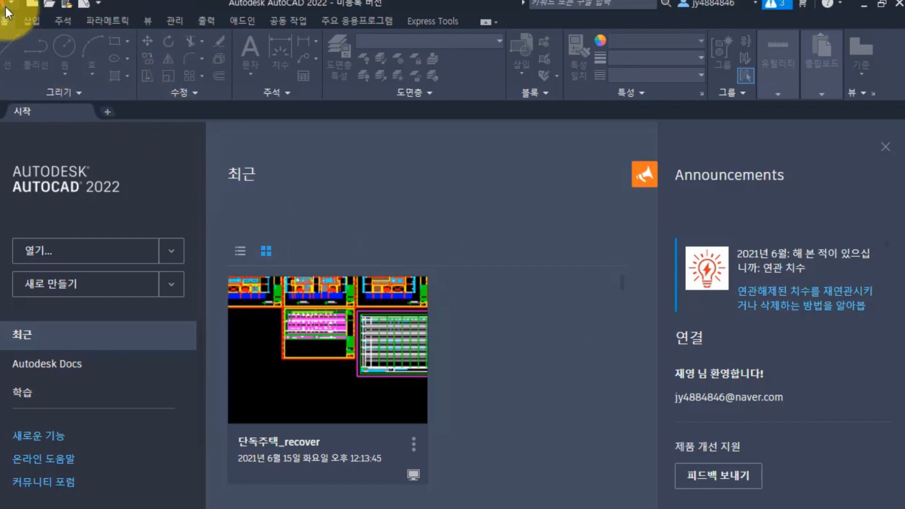
Create a new drawing without a template, using metric units
left_click(7, 9)
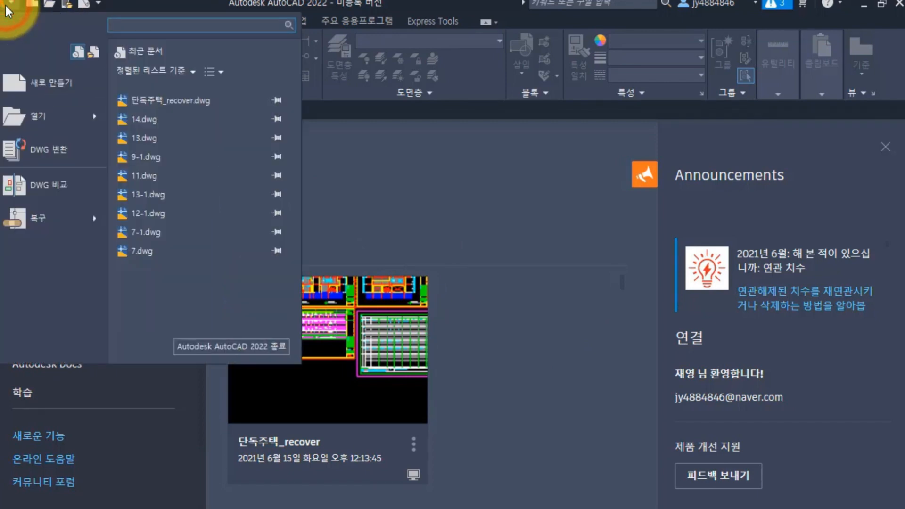
left_click(74, 88)
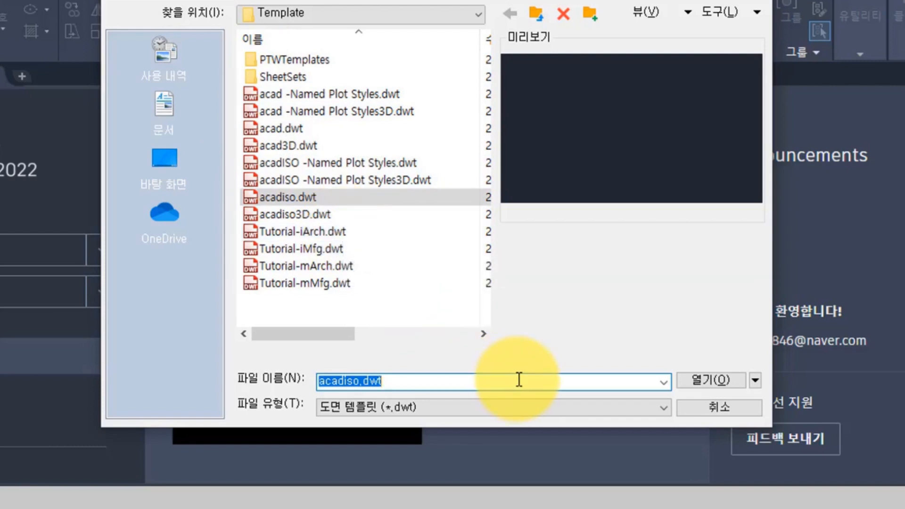
left_click(755, 381)
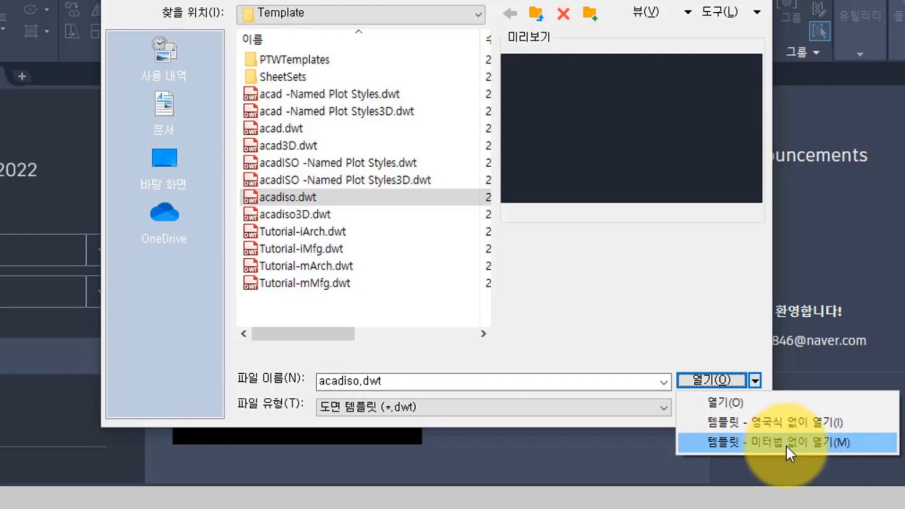
left_click(839, 446)
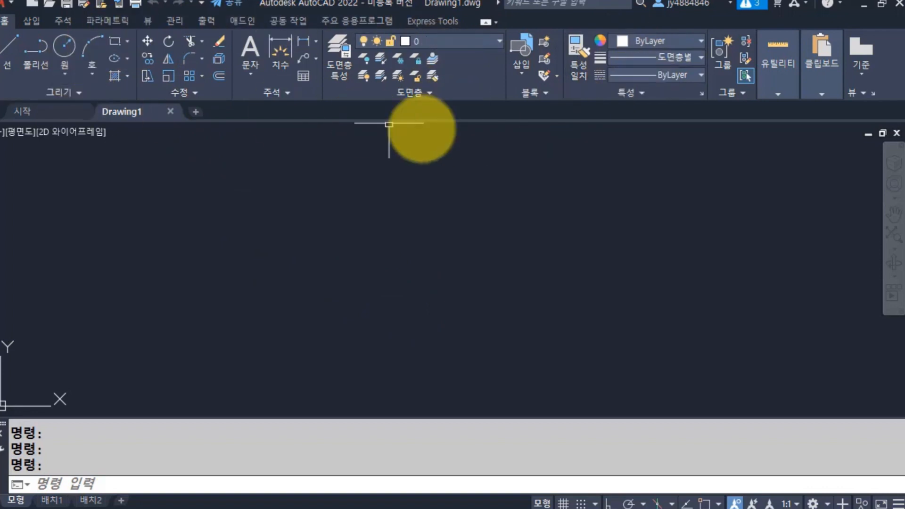
Look through the home and insert tools, ending with the annotation tools on display
left_click(5, 21)
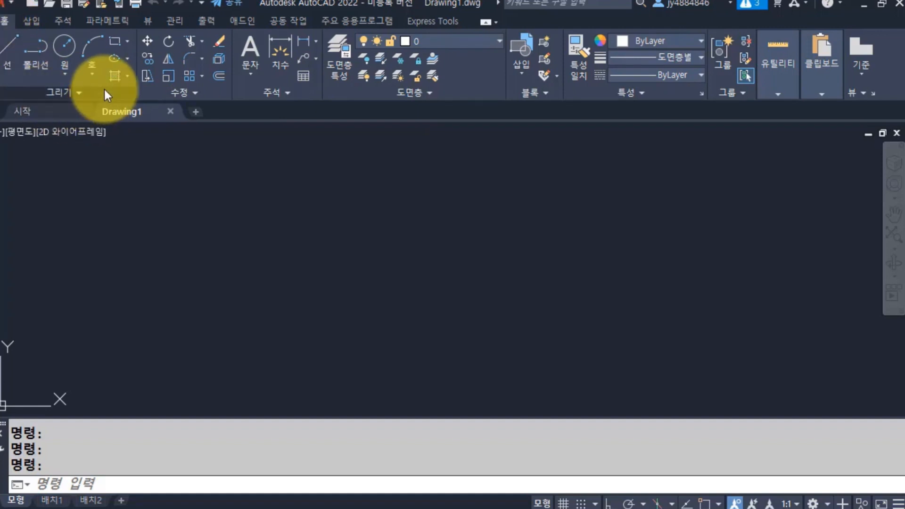
left_click(287, 94)
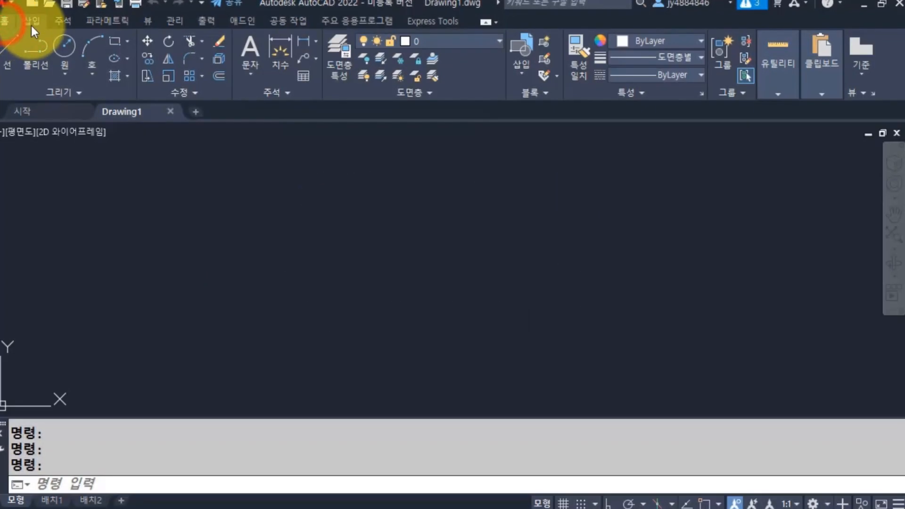
left_click(32, 24)
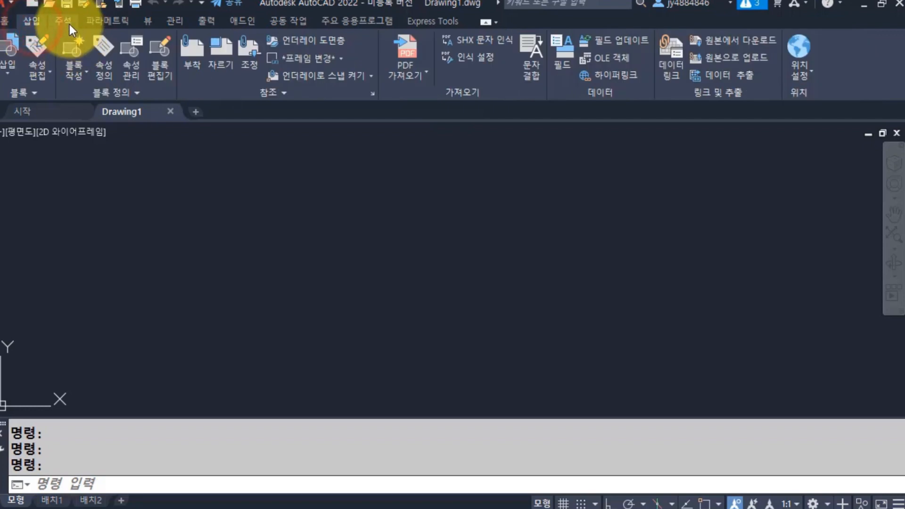
left_click(69, 24)
left_click(67, 23)
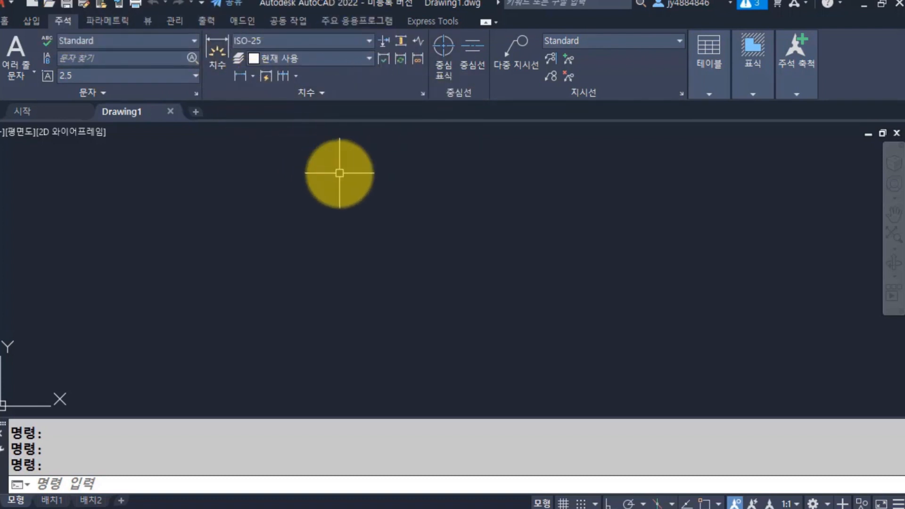
Place a horizontal linear dimension about 109 units long between two free points in the empty drawing
type("dli")
key("Return")
left_click(185, 277)
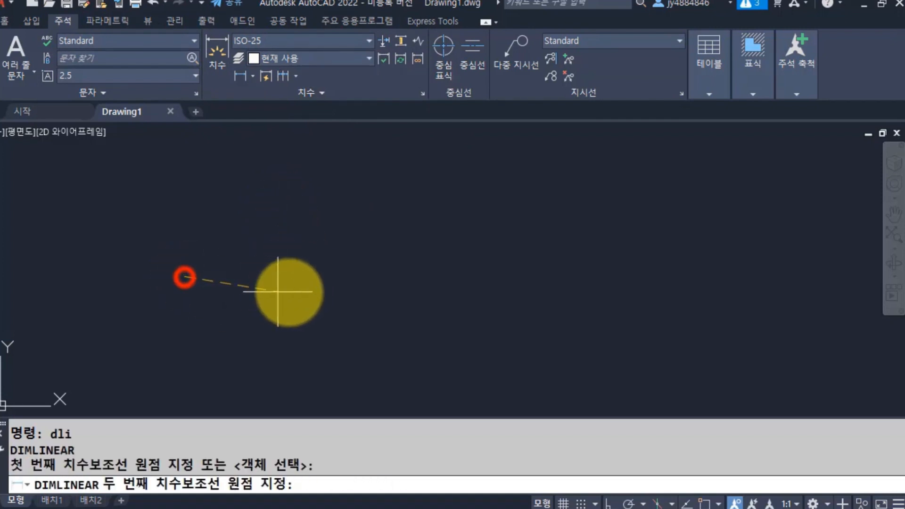
left_click(302, 286)
left_click(242, 246)
scroll(241, 254, "up", 5)
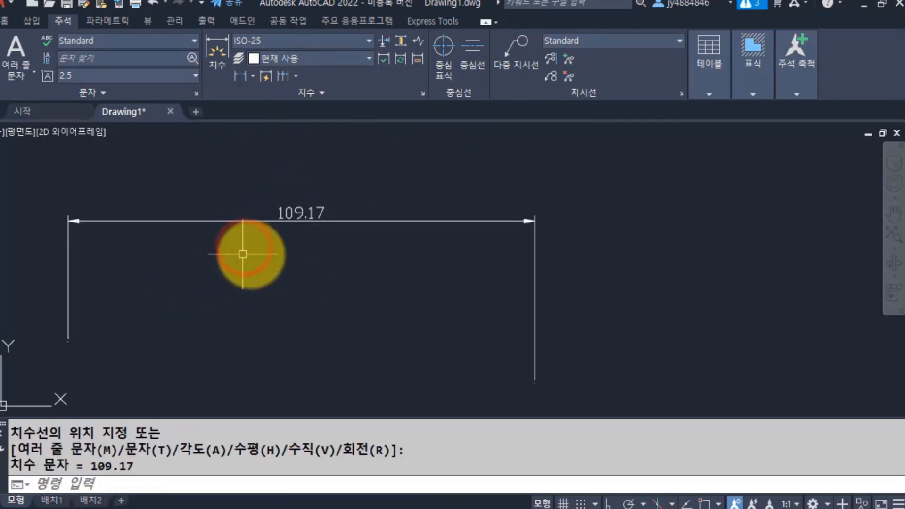
Erase the 109.17 linear dimension from the drawing
left_click(370, 238)
left_click(293, 176)
type("e")
key("Return")
key("Escape")
key("Escape")
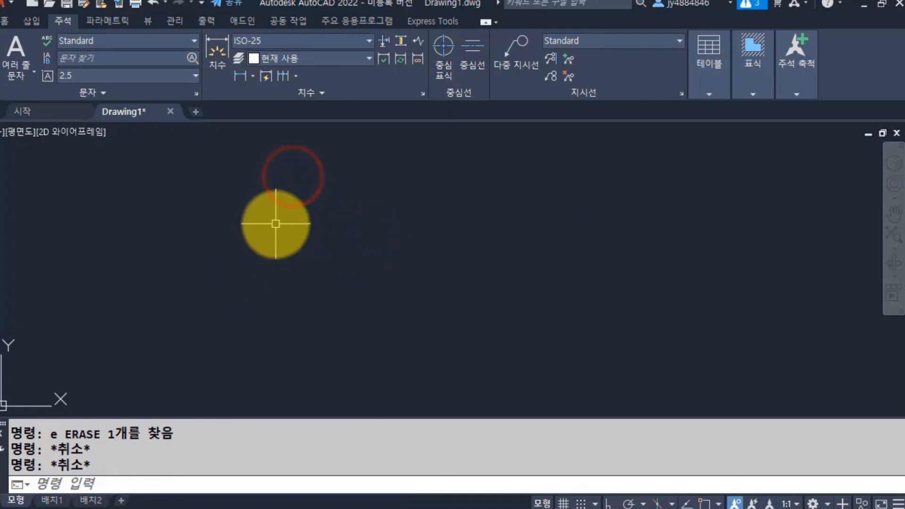
Place a horizontal linear dimension about 25.5 units long between two free points, with its dimension line above them
type("dli")
key("Return")
left_click(235, 302)
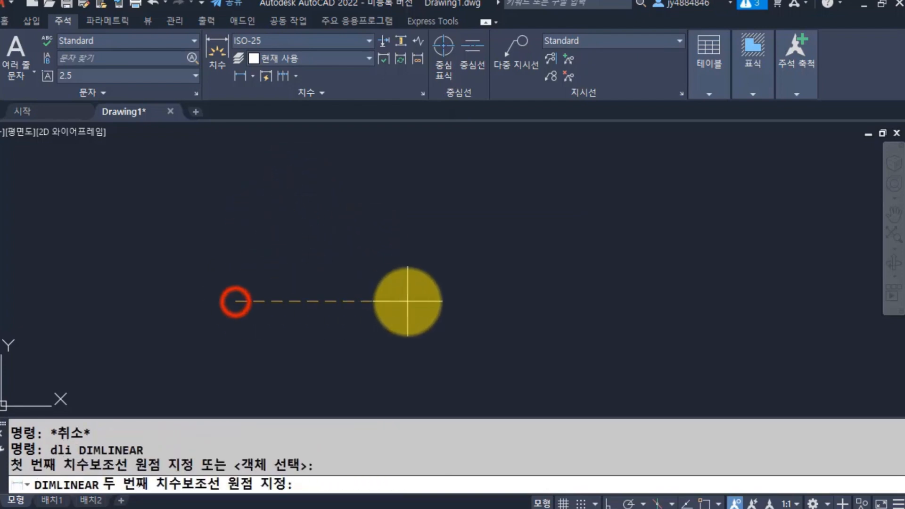
left_click(409, 301)
left_click(369, 202)
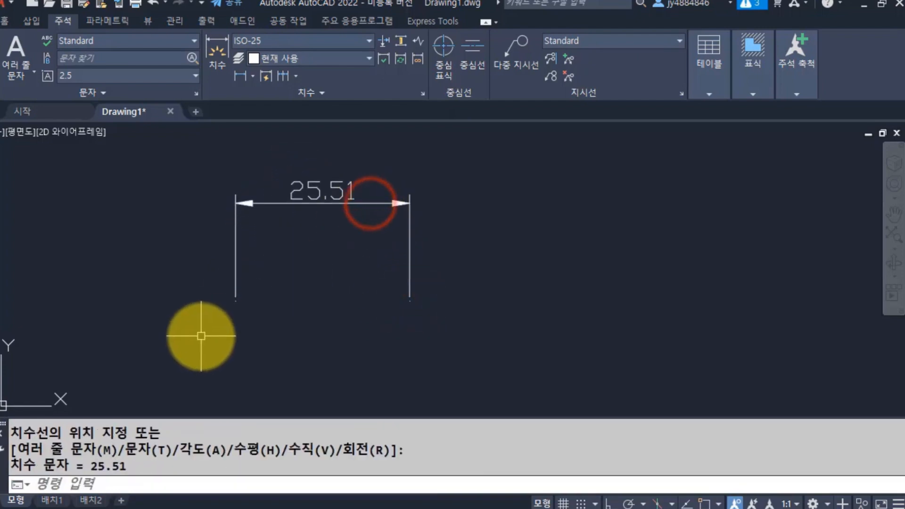
scroll(249, 305, "up", 2)
mouse_move(282, 309)
middle_mouse_down()
mouse_move(281, 395)
mouse_move(277, 372)
middle_mouse_up()
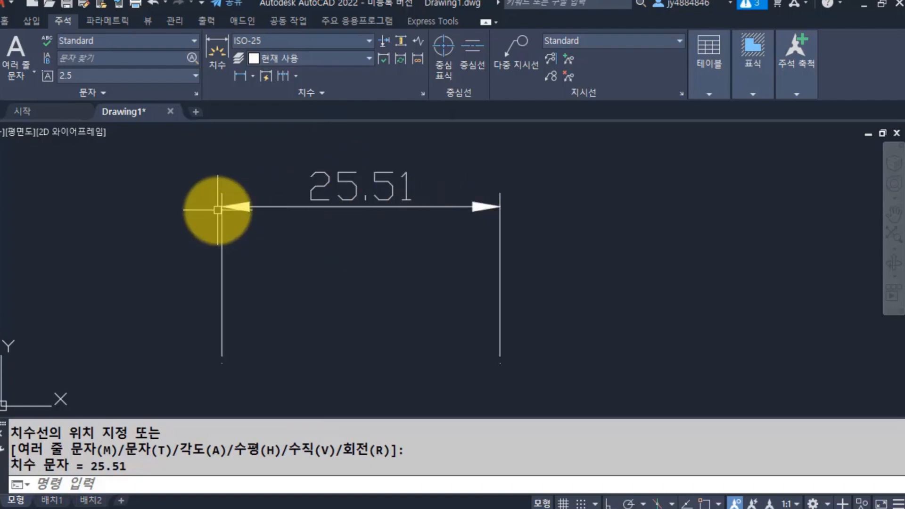
Delete the 25.51 example dimension, leaving the drawing area empty
mouse_move(477, 207)
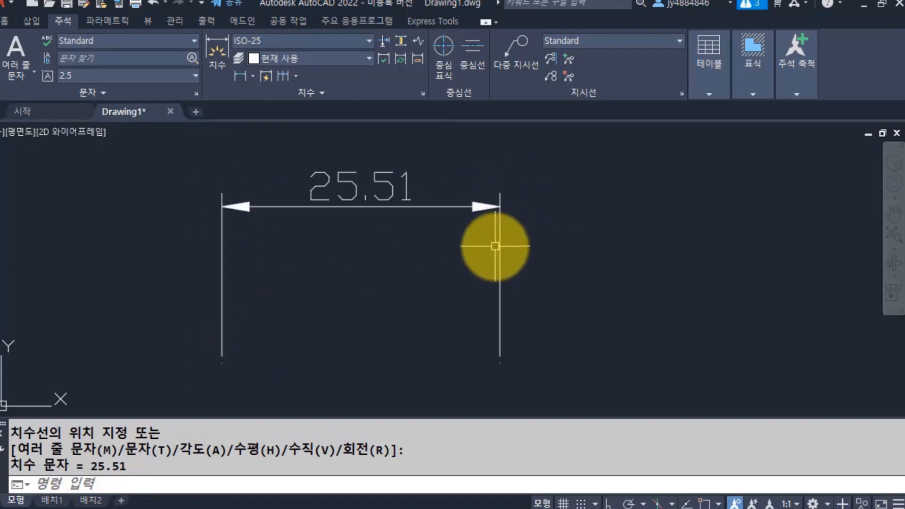
mouse_move(498, 245)
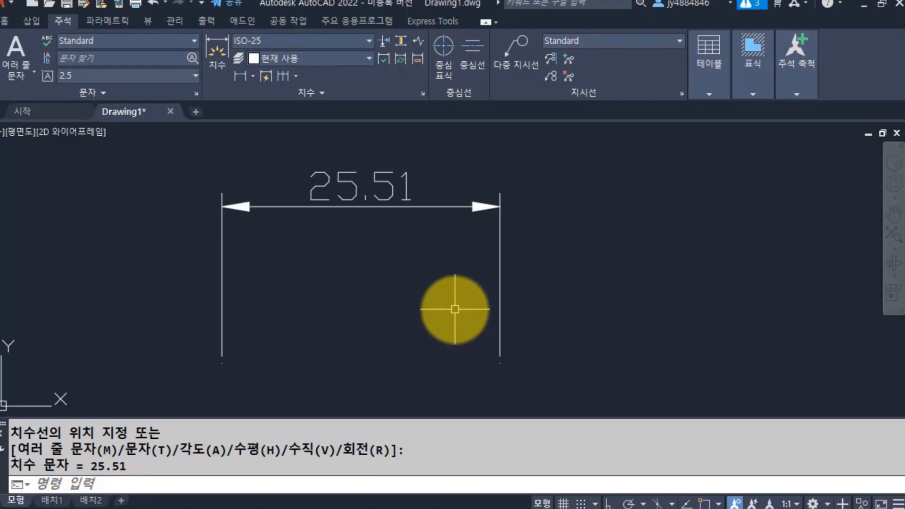
left_click(379, 205)
key("Delete")
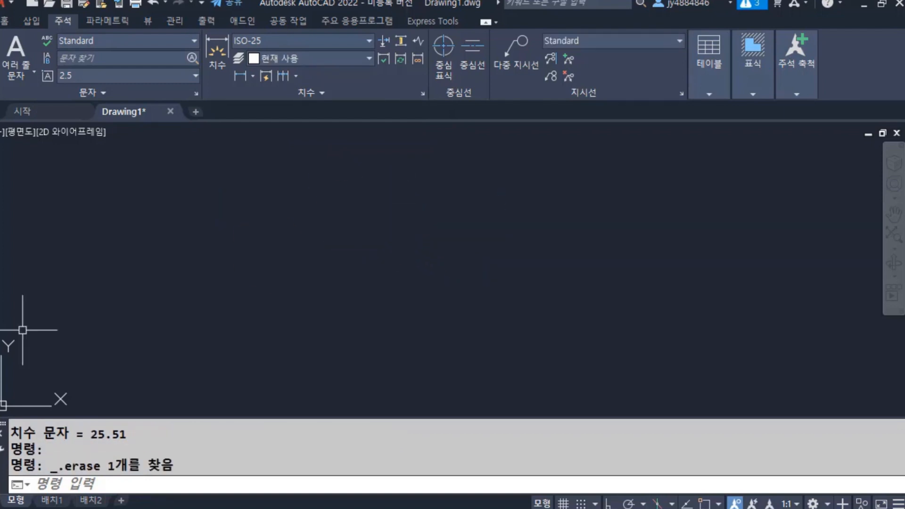
Switch to the slide presentation and advance to the DimLinear slide
key("alt+Tab")
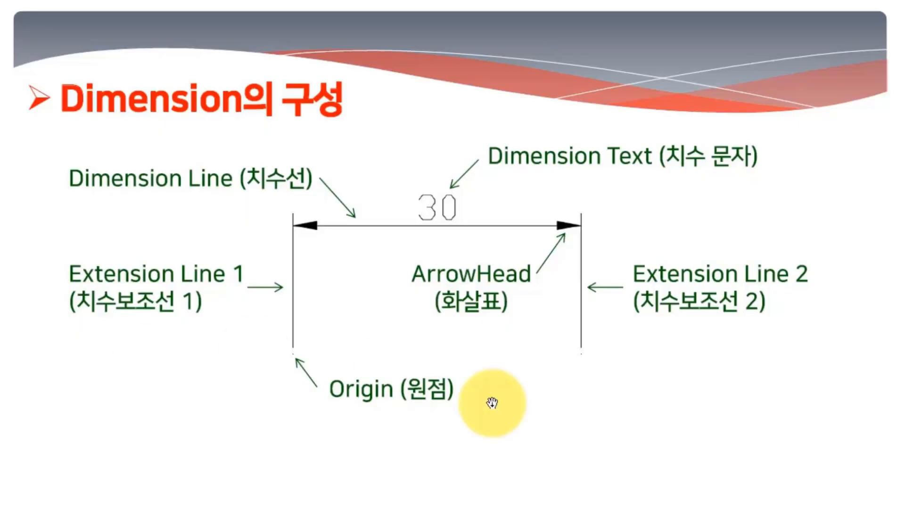
left_click(715, 436)
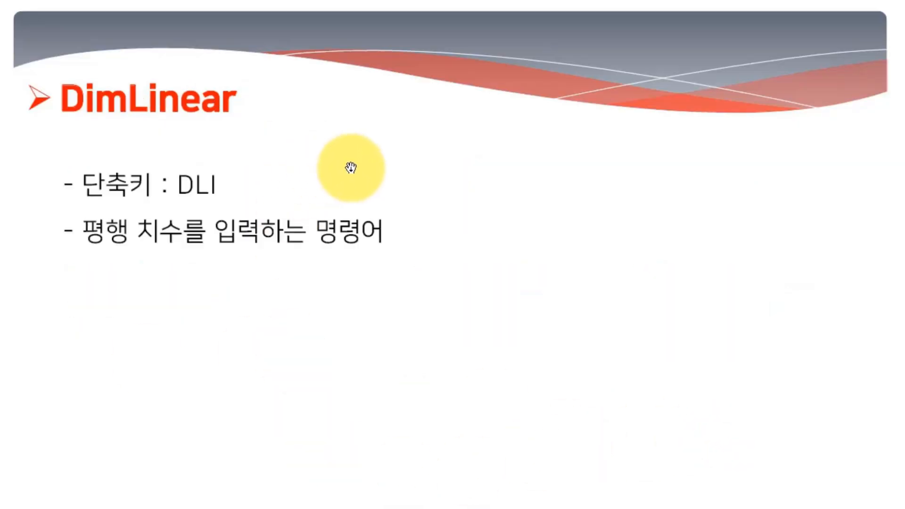
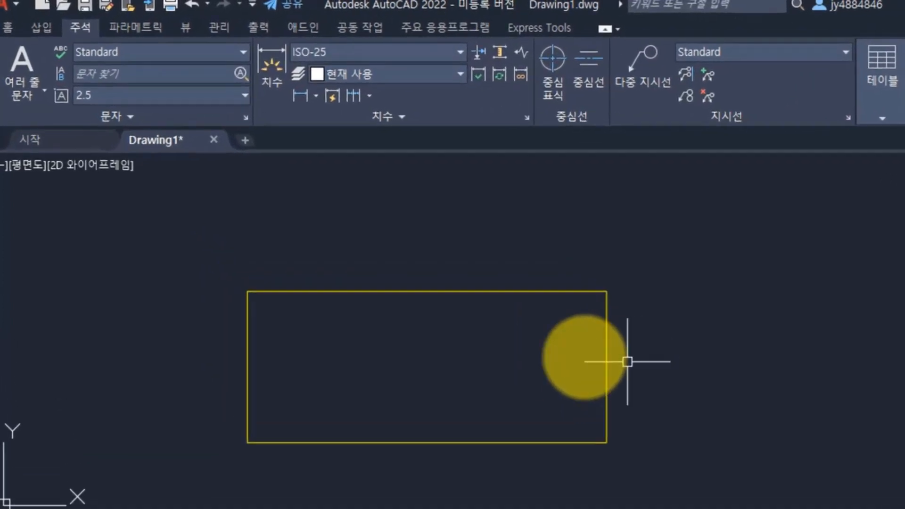
left_click(86, 30)
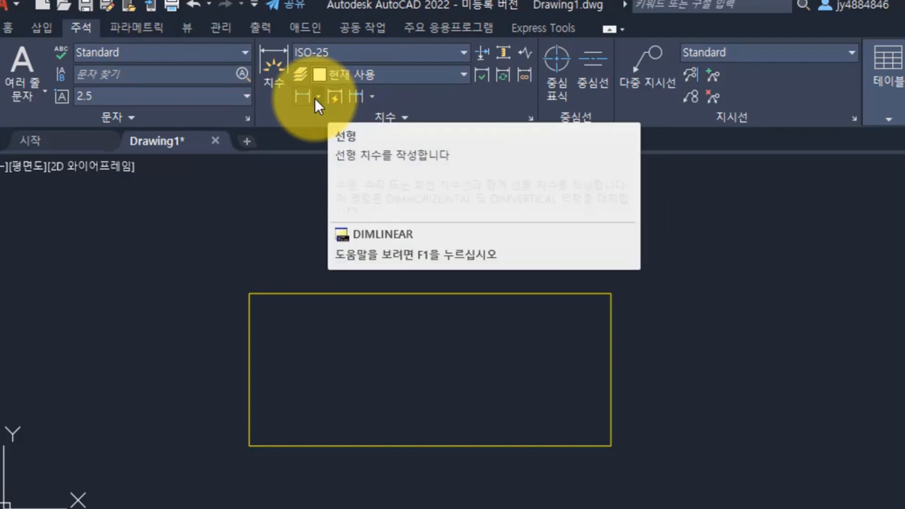
left_click(315, 97)
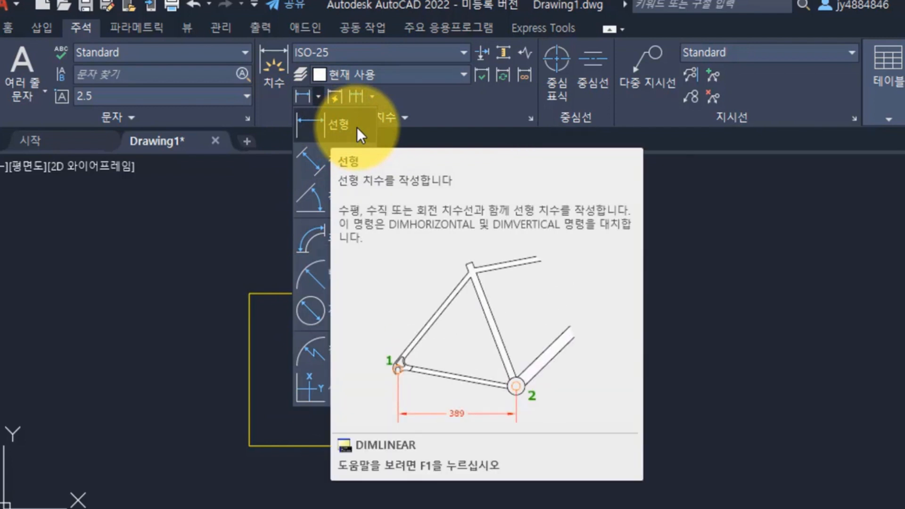
left_click(357, 127)
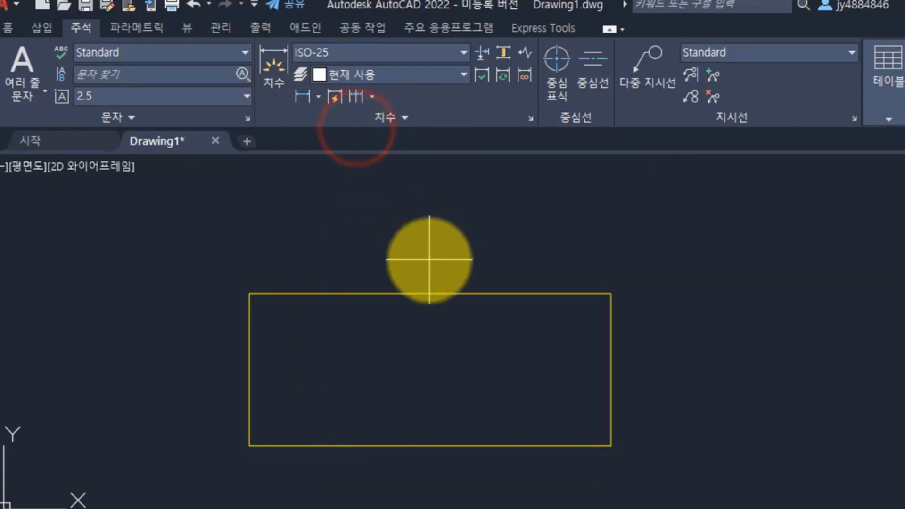
key("Escape")
key("Escape")
key("Escape")
key("Escape")
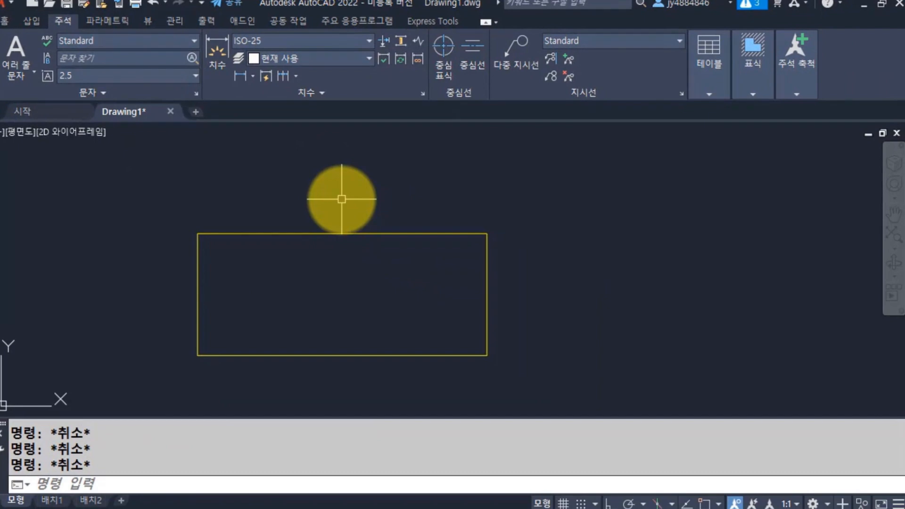
Turn on object snap and dimension the yellow rectangle's upper edge with a linear dimension placed above it
type("dl")
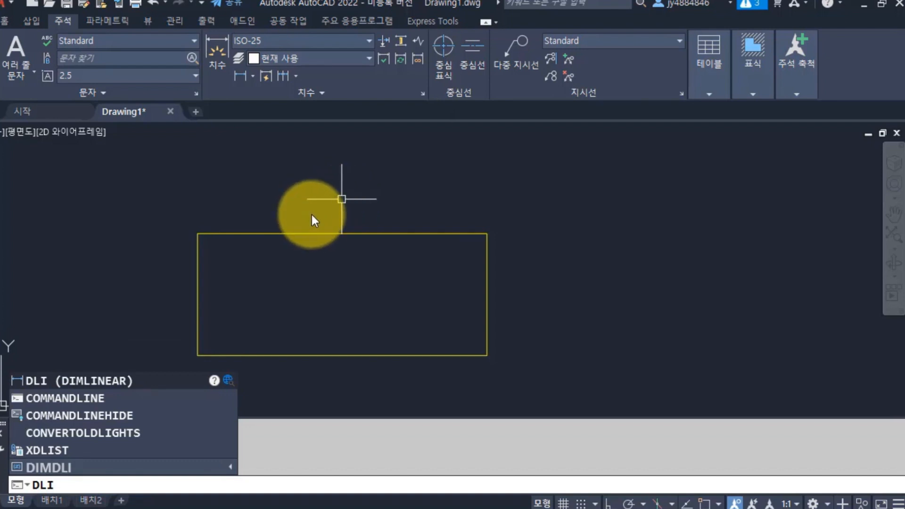
key("Return")
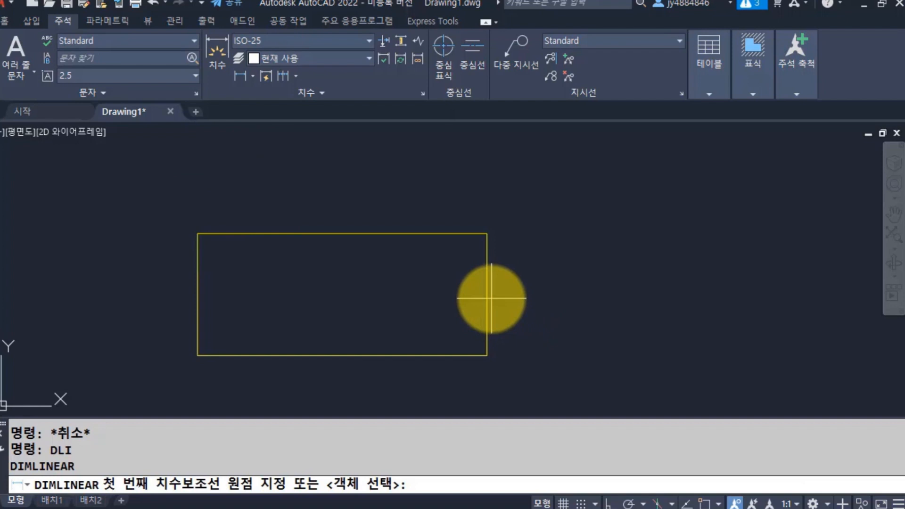
key("F3")
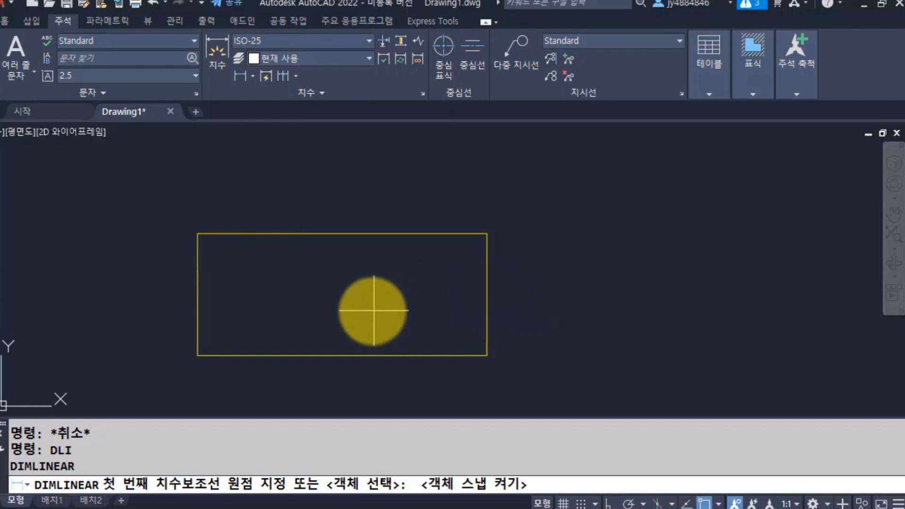
left_click(198, 233)
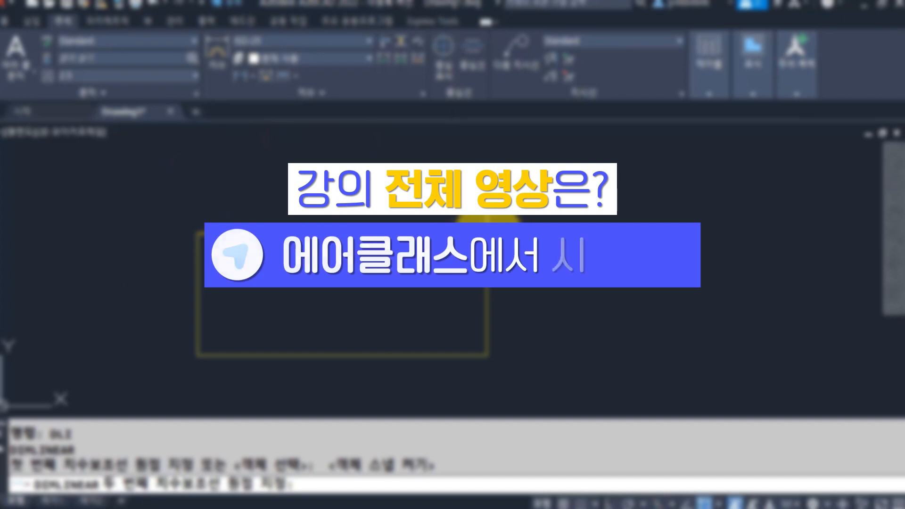
left_click(487, 233)
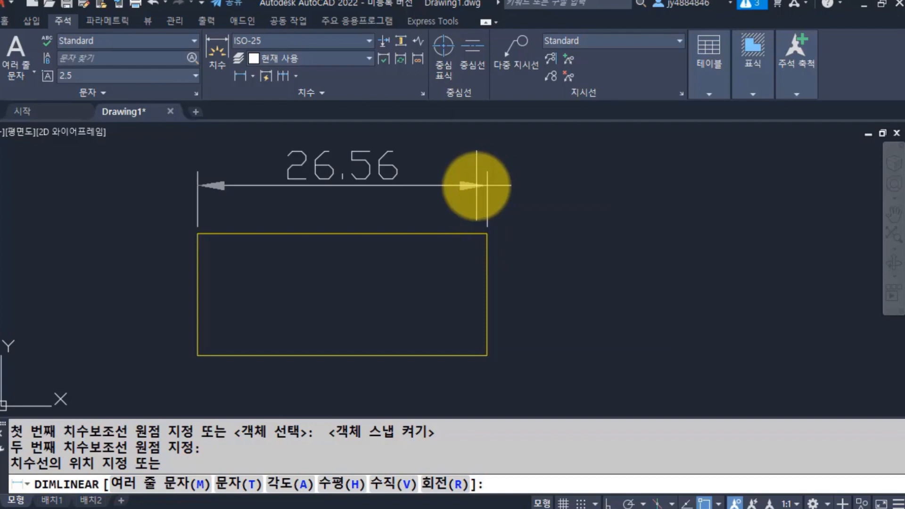
middle_click_drag(445, 193, 440, 212)
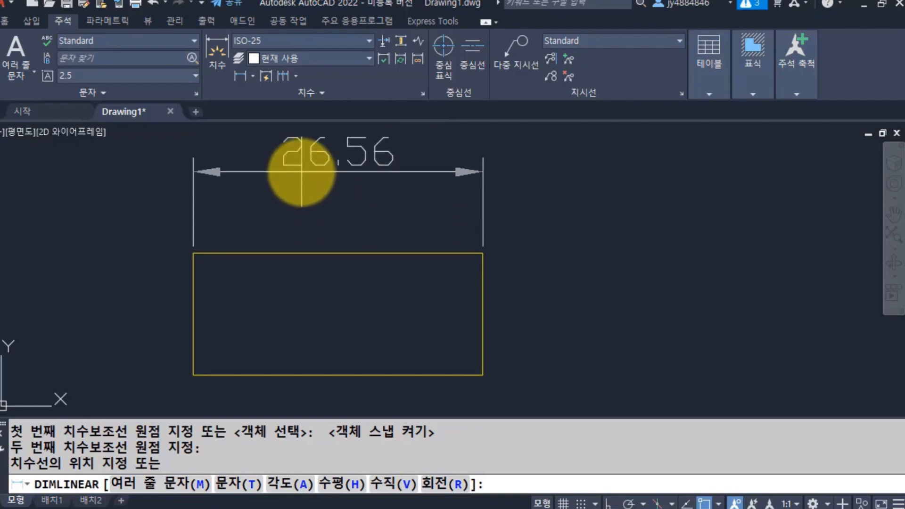
left_click(301, 171)
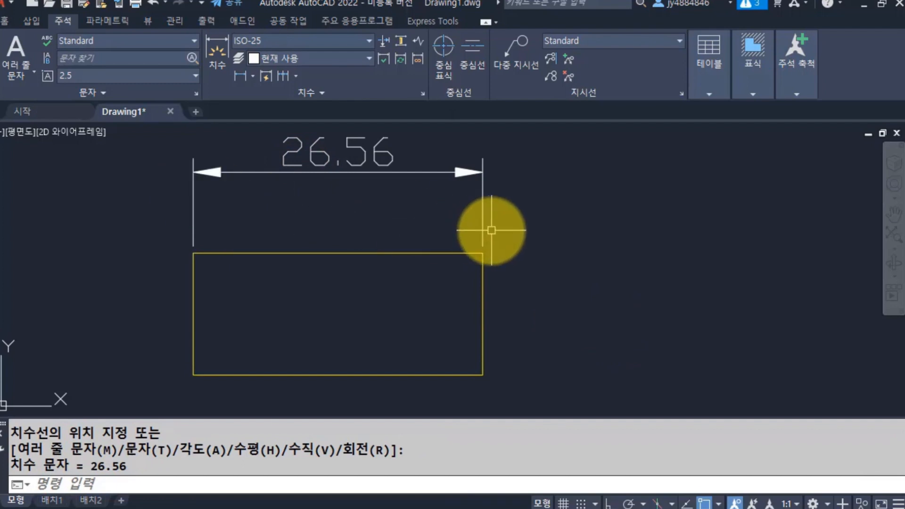
Stretch the rectangle's lower edge straight down in ortho mode to make it taller, with ortho turned off again at the end
scroll(491, 230, "down", 3)
middle_click_drag(424, 313, 268, 267)
type("s")
key("Return")
left_click(424, 317)
left_click(123, 247)
key("Return")
left_click(518, 229)
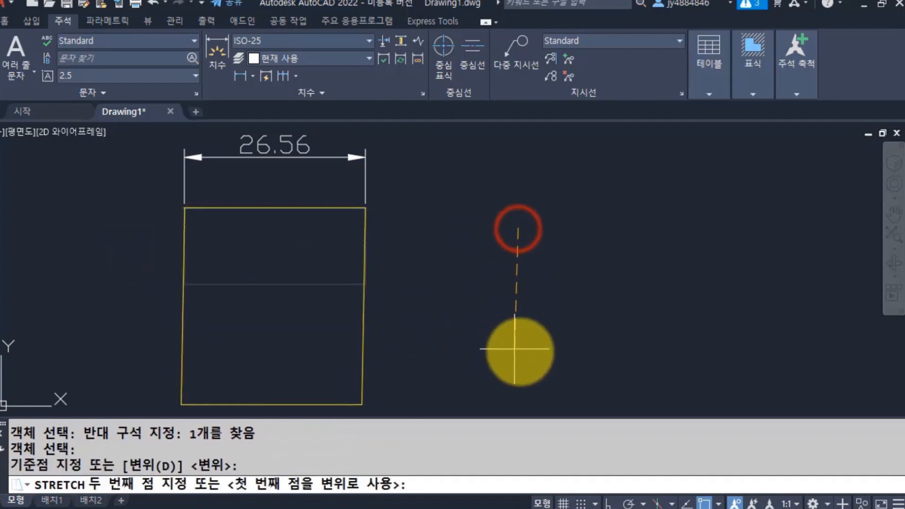
key("F8")
left_click(521, 349)
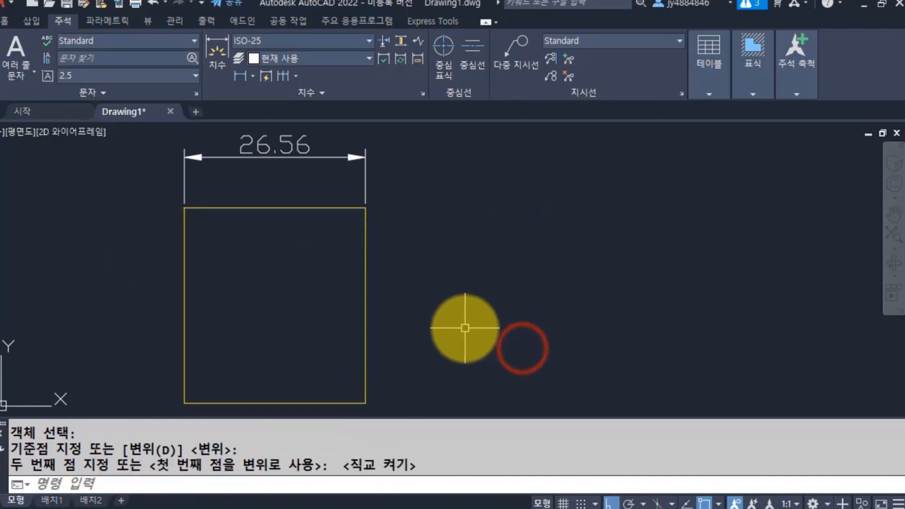
key("F8")
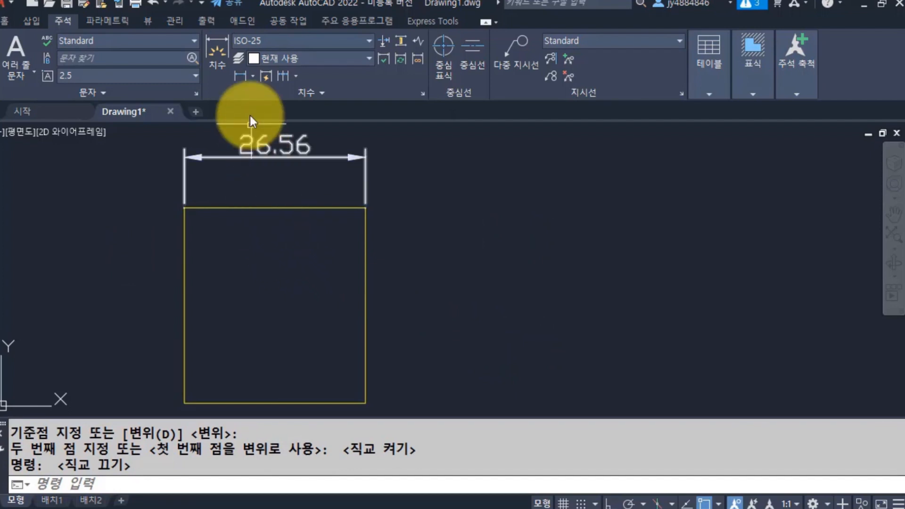
Dimension the rectangle's right edge with a linear dimension placed to the right of the rectangle
left_click(252, 76)
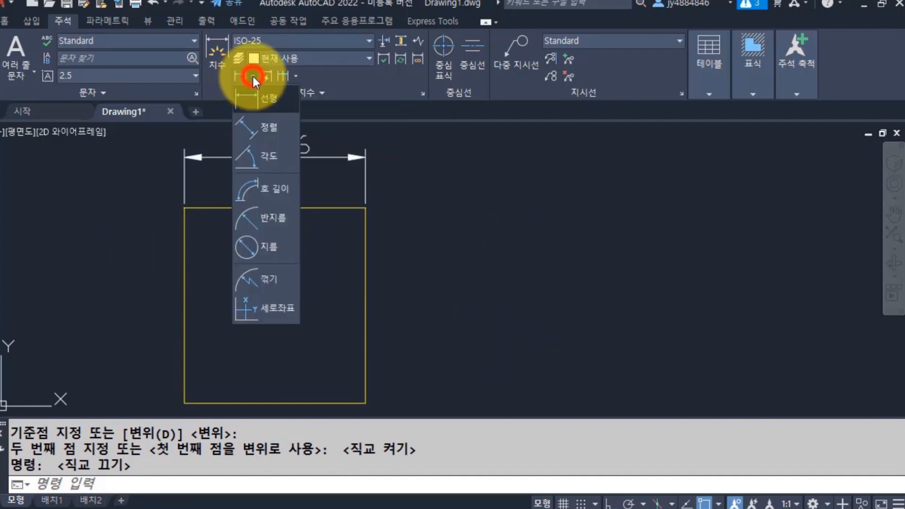
left_click(271, 100)
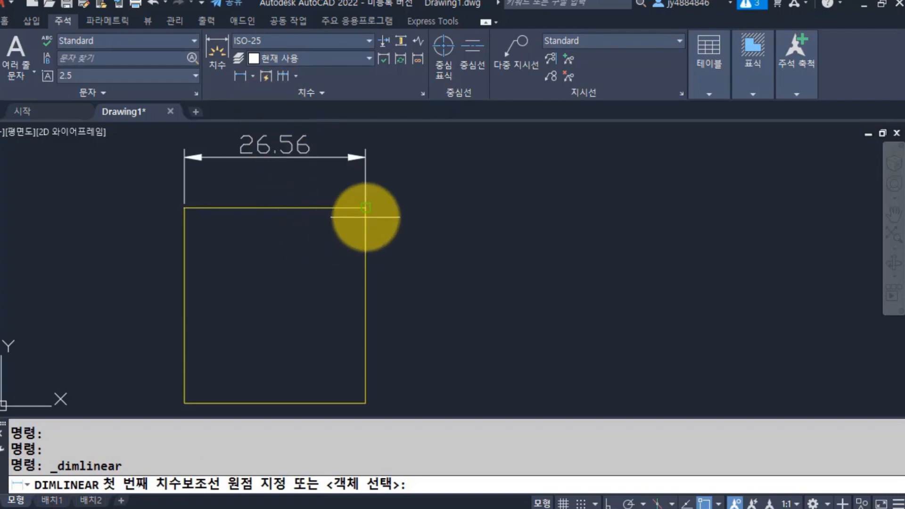
left_click(366, 214)
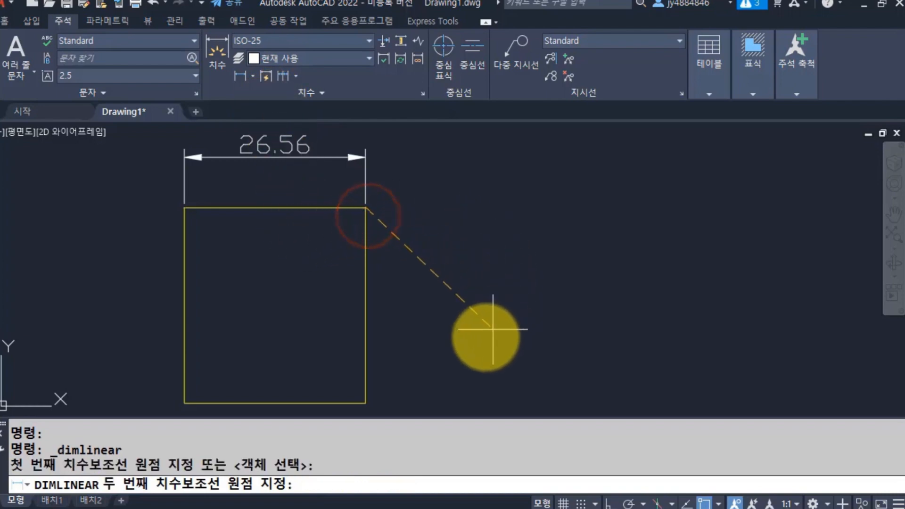
left_click(366, 403)
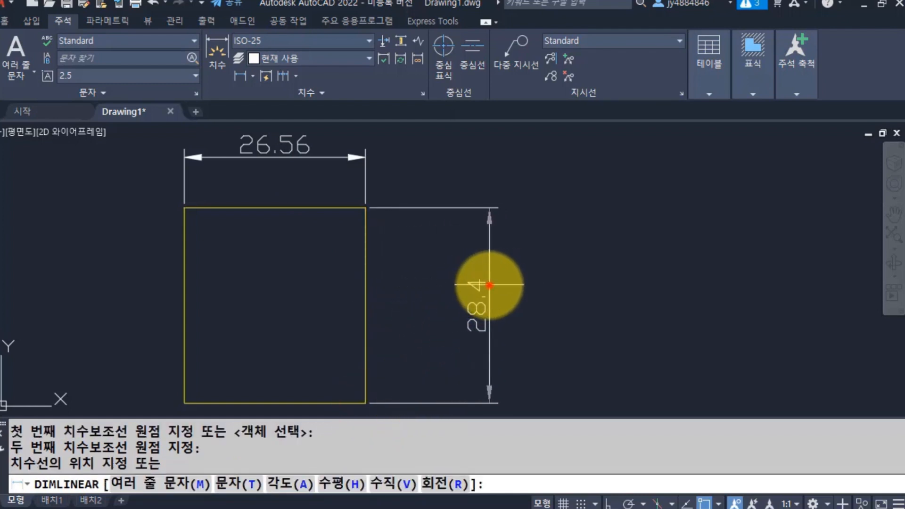
left_click(489, 285)
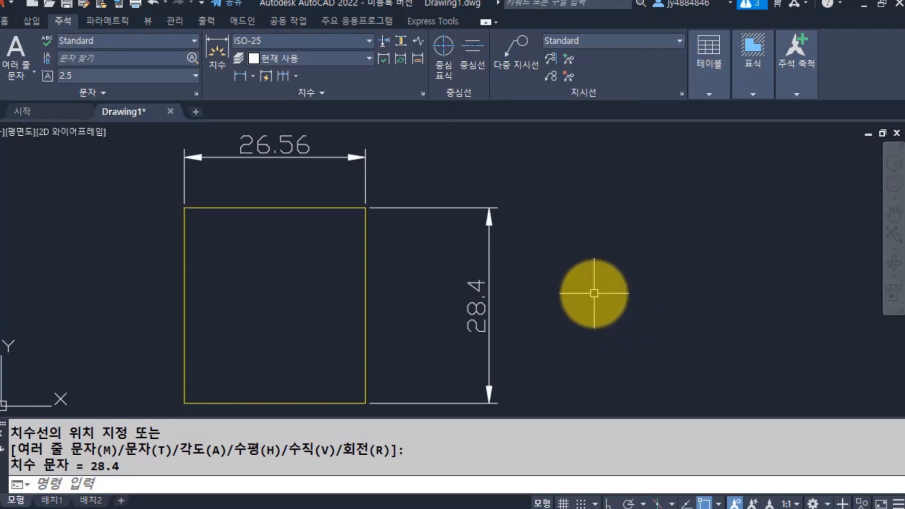
Try to dimension the rectangle's diagonal with a linear dimension from the lower-left corner to the upper-right corner
scroll(358, 205, "down", 2)
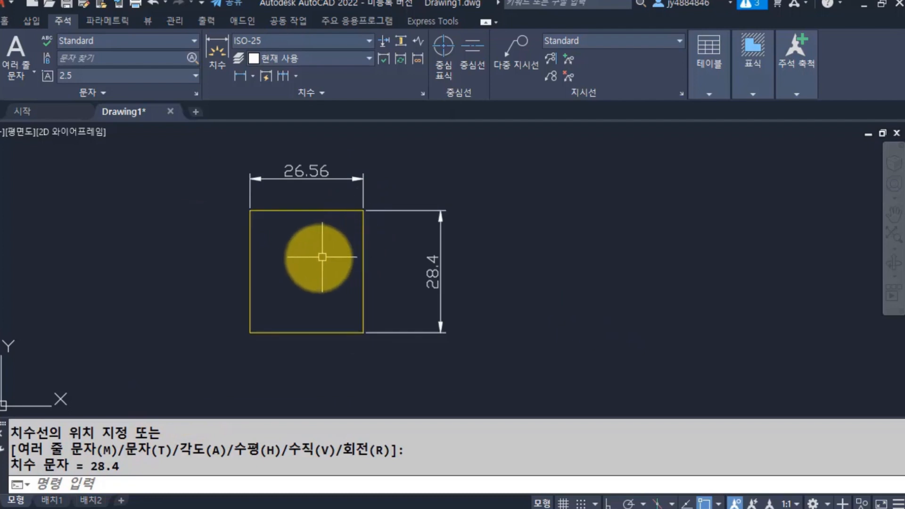
middle_click_drag(313, 256, 317, 245)
type("dli")
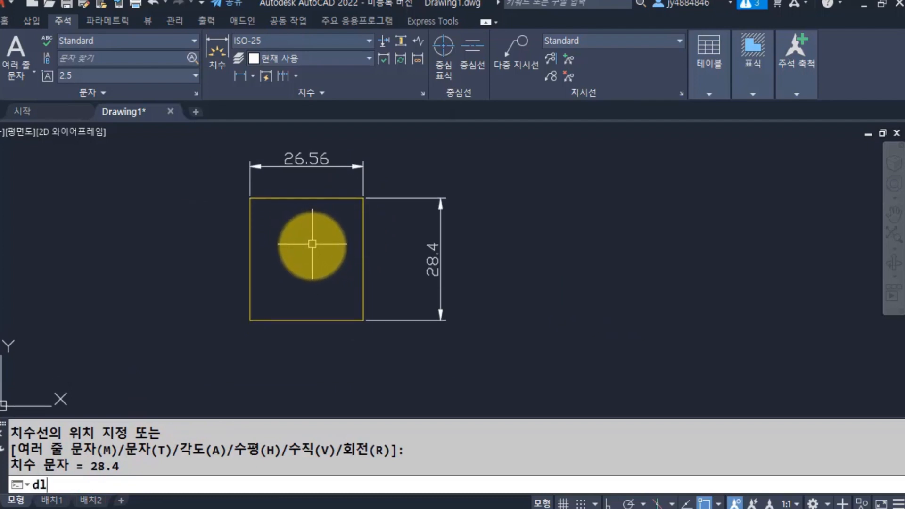
key("Return")
left_click(250, 320)
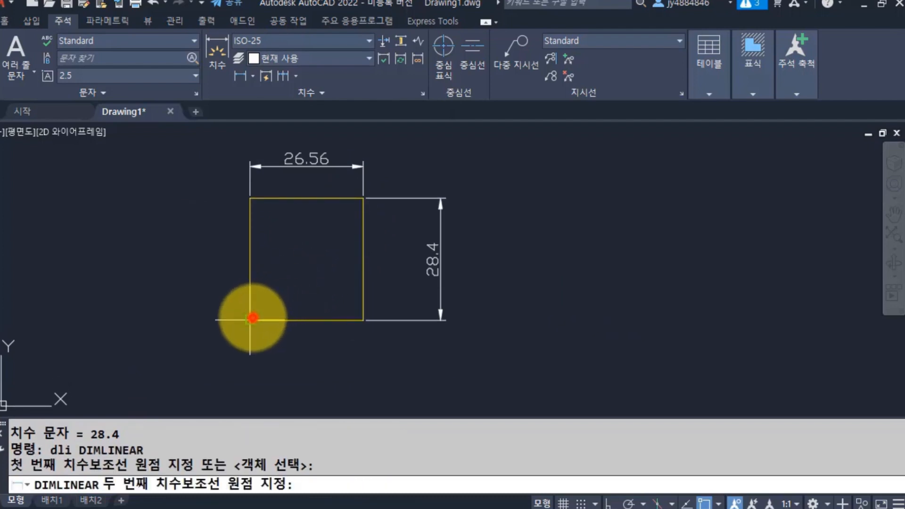
left_click(363, 199)
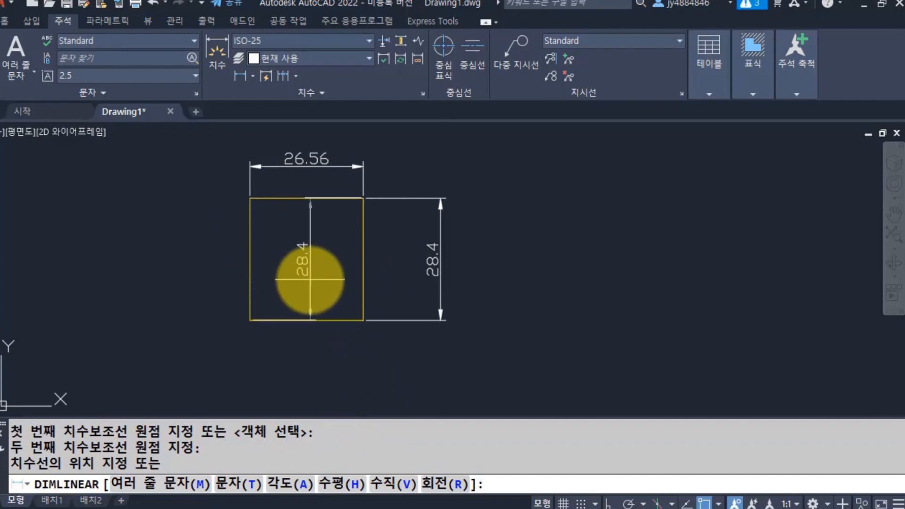
key("Escape")
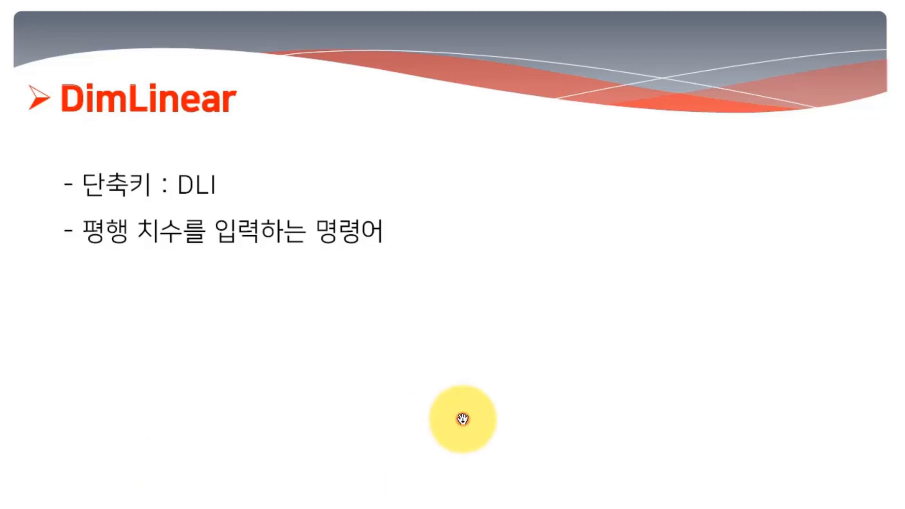
left_click(462, 418)
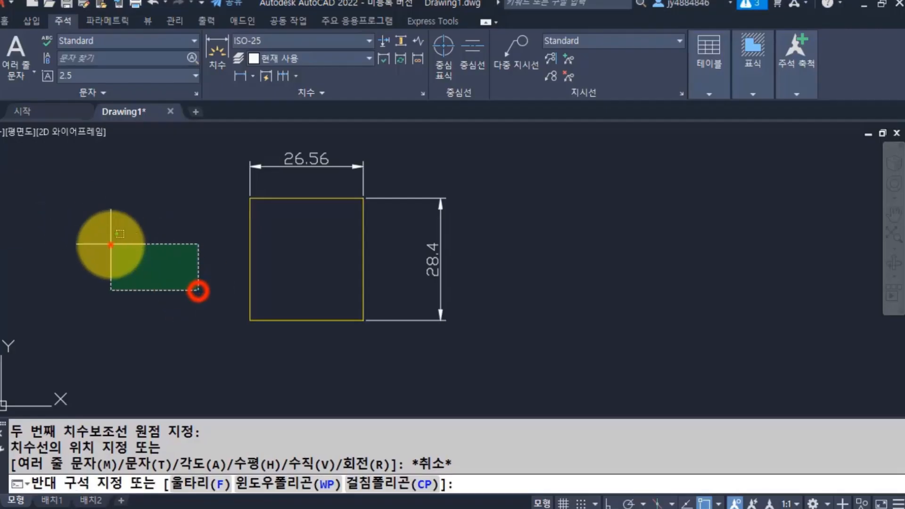
left_click(111, 246)
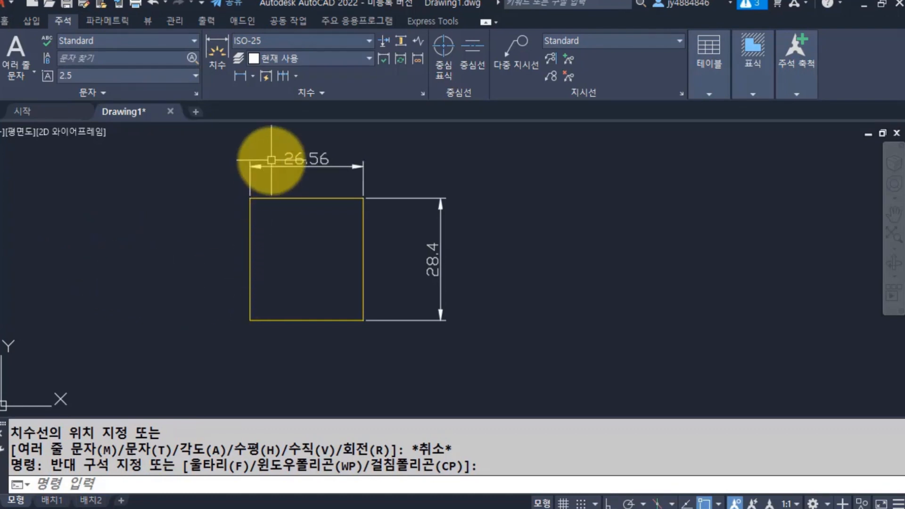
Add an aligned dimension from the rectangle's lower-left corner to its upper-right corner, placed below and right of the rectangle
left_click(254, 76)
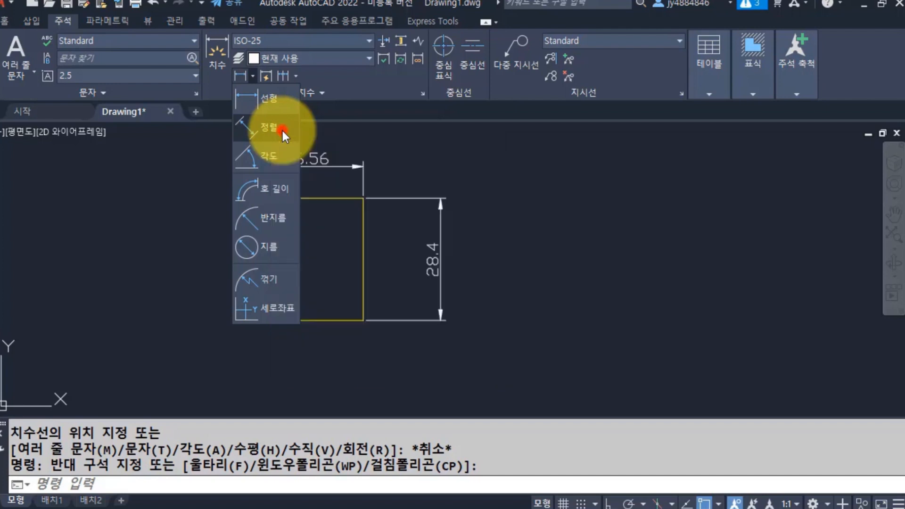
left_click(281, 131)
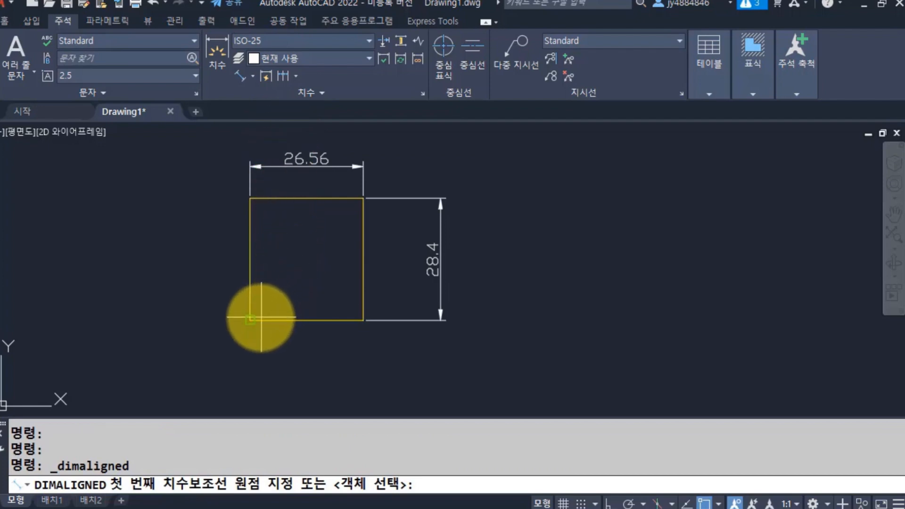
left_click(258, 319)
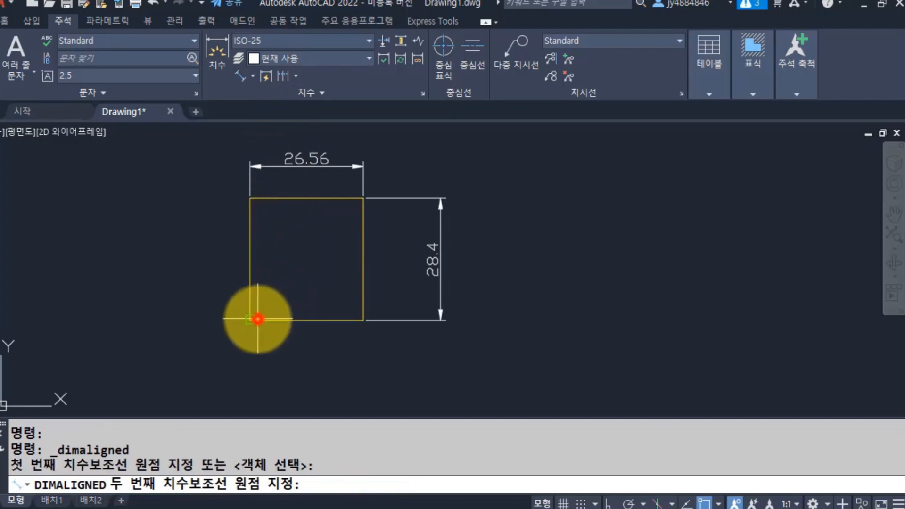
left_click(358, 204)
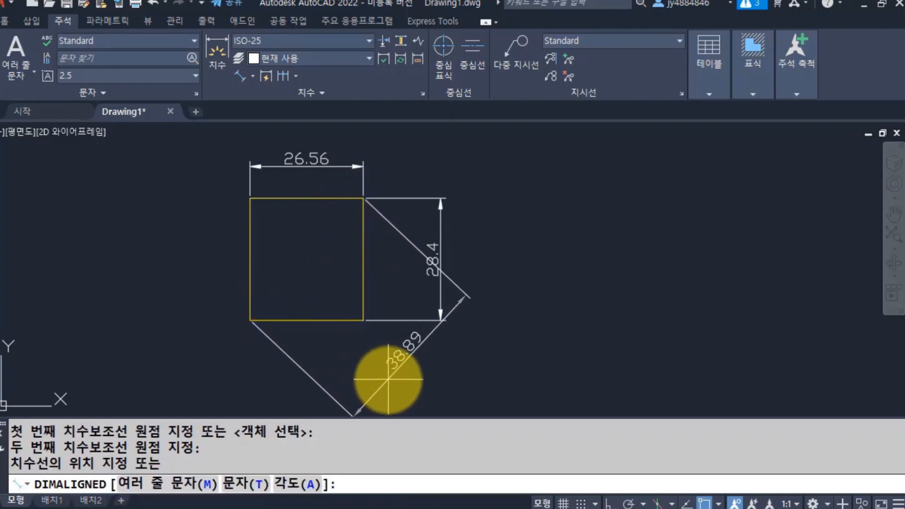
left_click(388, 380)
Add an aligned dimension from the rectangle's upper-left corner to its lower-right corner, placed below and left of the rectangle
middle_click_drag(222, 339, 220, 310)
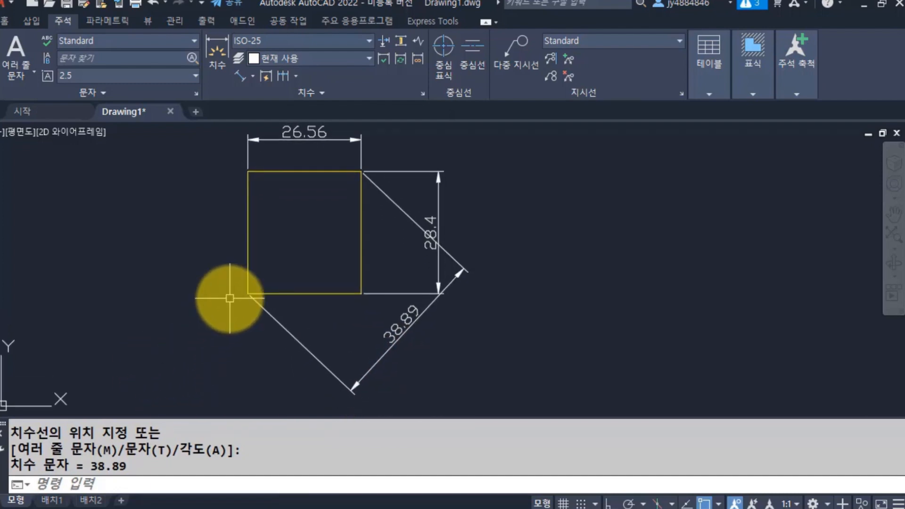
type("dal")
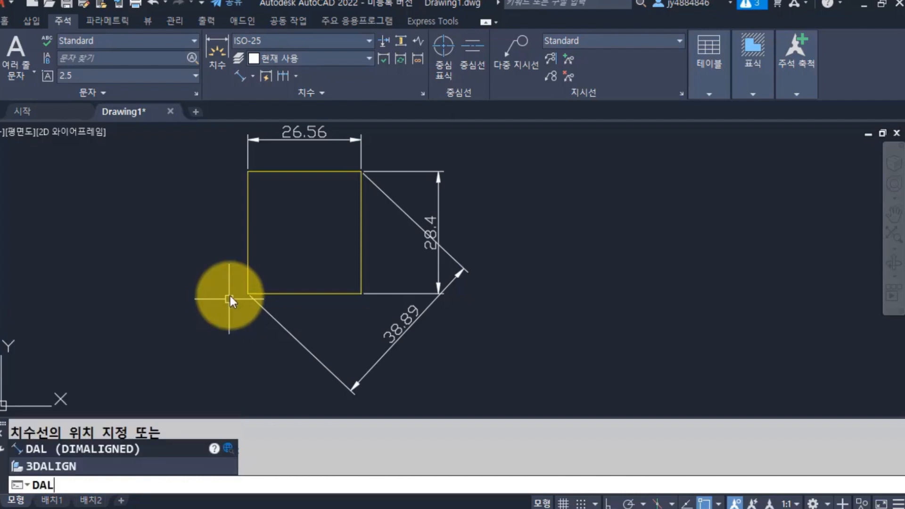
key("Return")
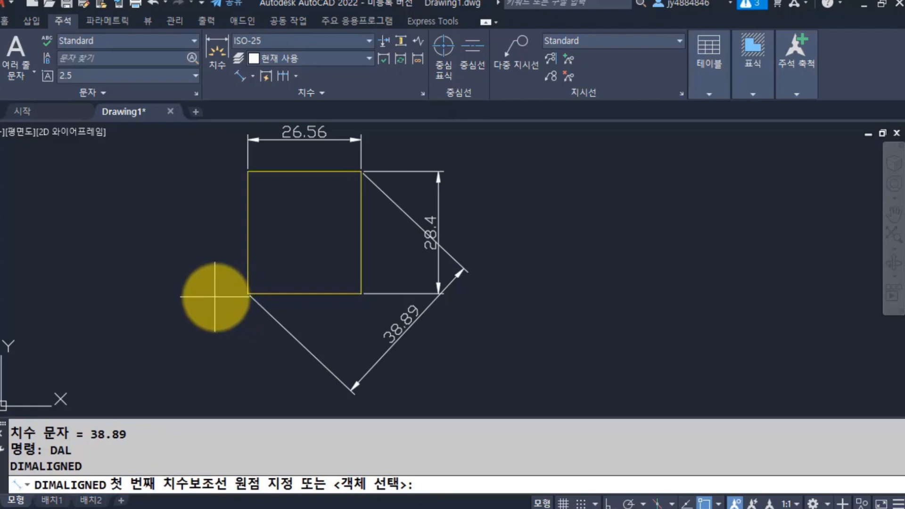
left_click(247, 172)
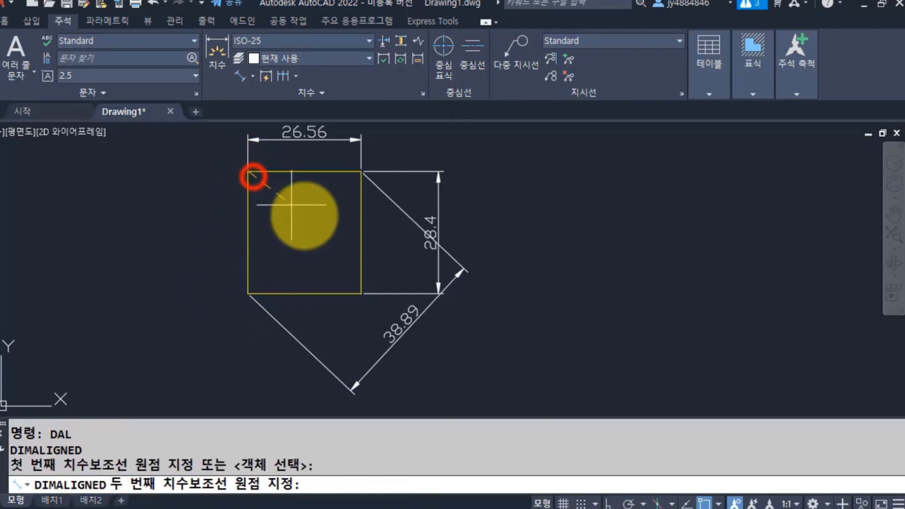
left_click(357, 287)
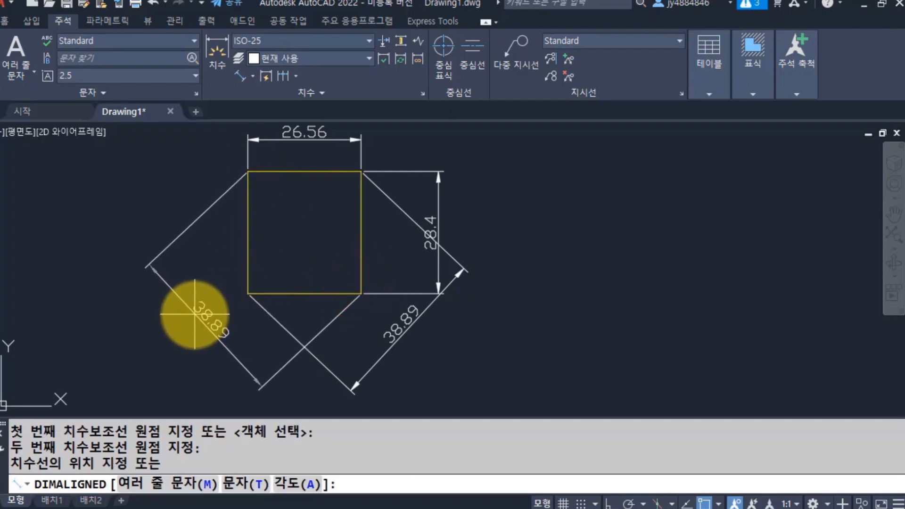
left_click(195, 314)
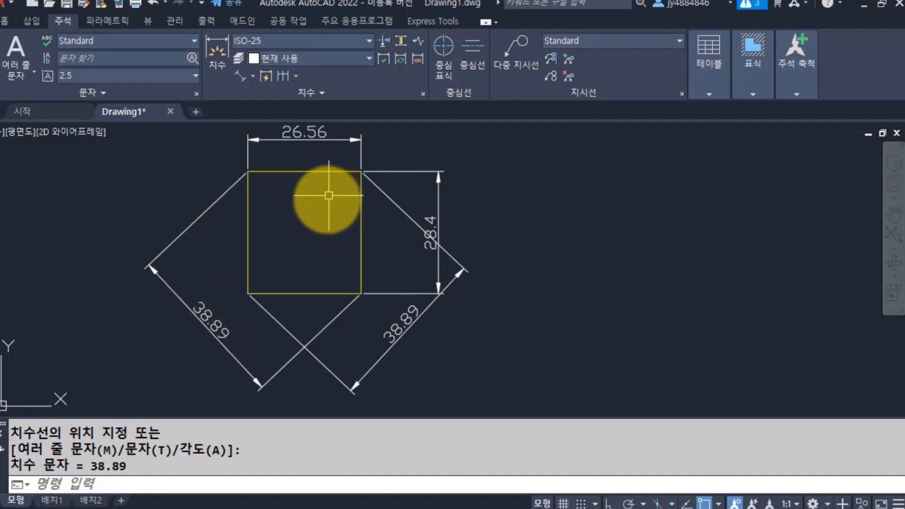
Examine the horizontal, vertical and two diagonal dimensions by selecting each one in turn, leaving nothing selected
middle_click_drag(326, 208, 323, 216)
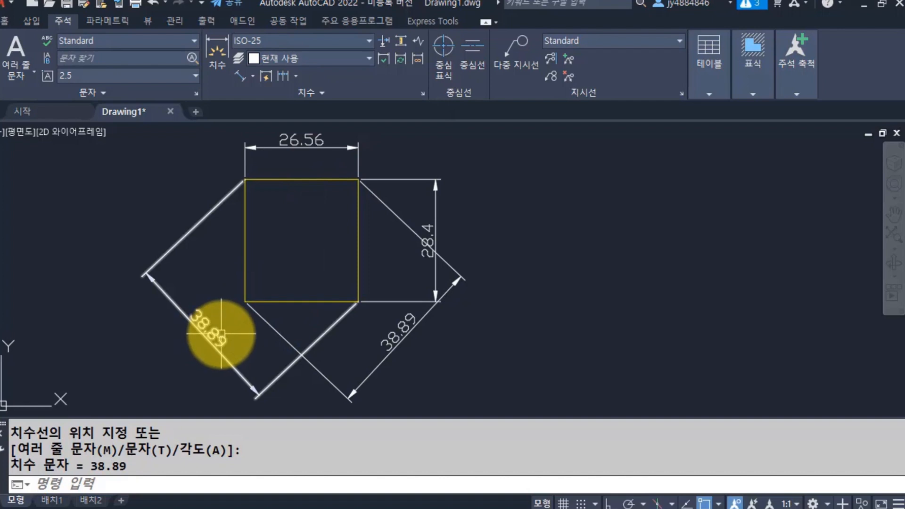
mouse_move(220, 332)
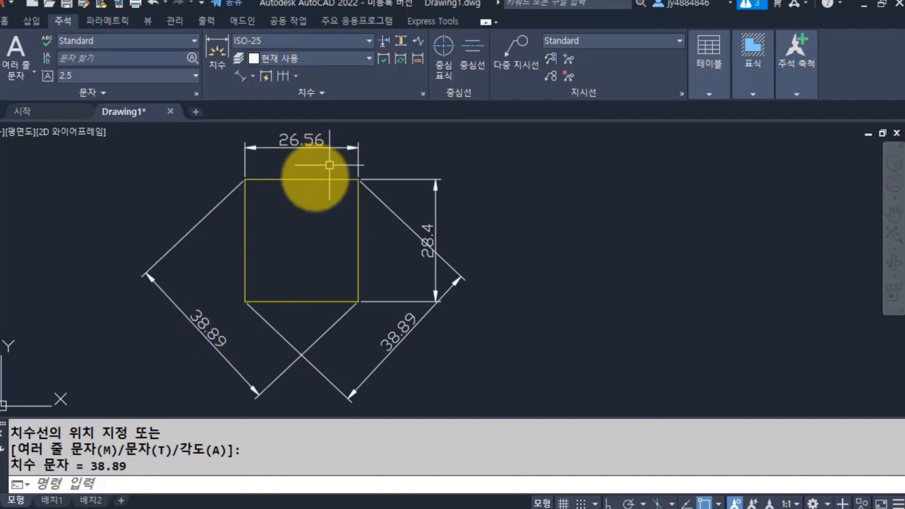
left_click(315, 151)
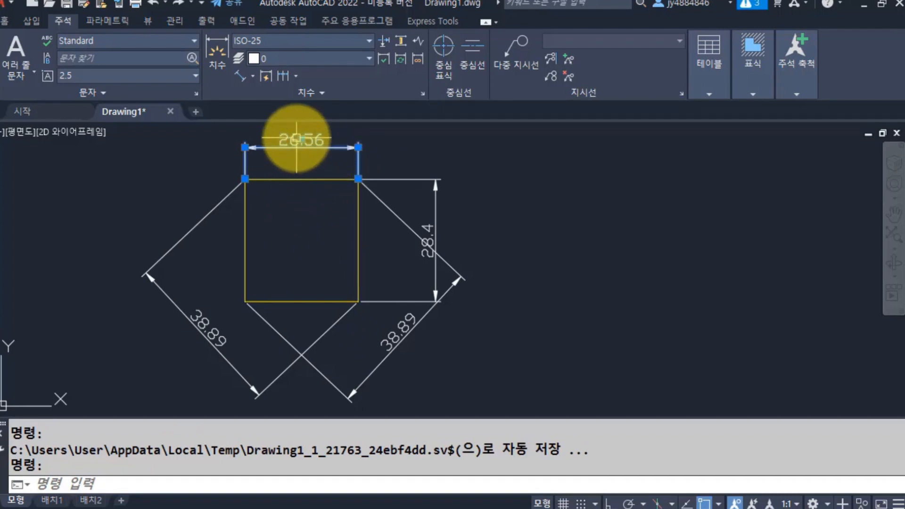
key("Escape")
left_click(434, 234)
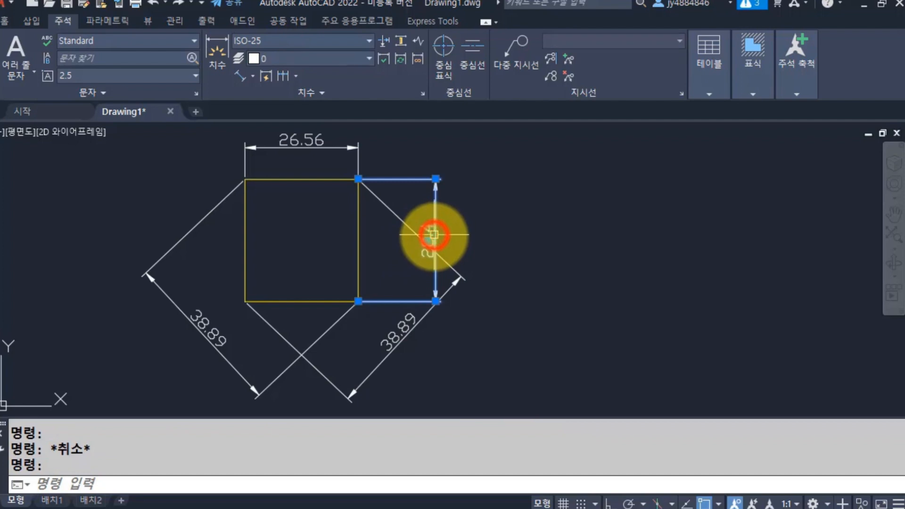
key("Escape")
left_click(400, 333)
key("Escape")
left_click(203, 335)
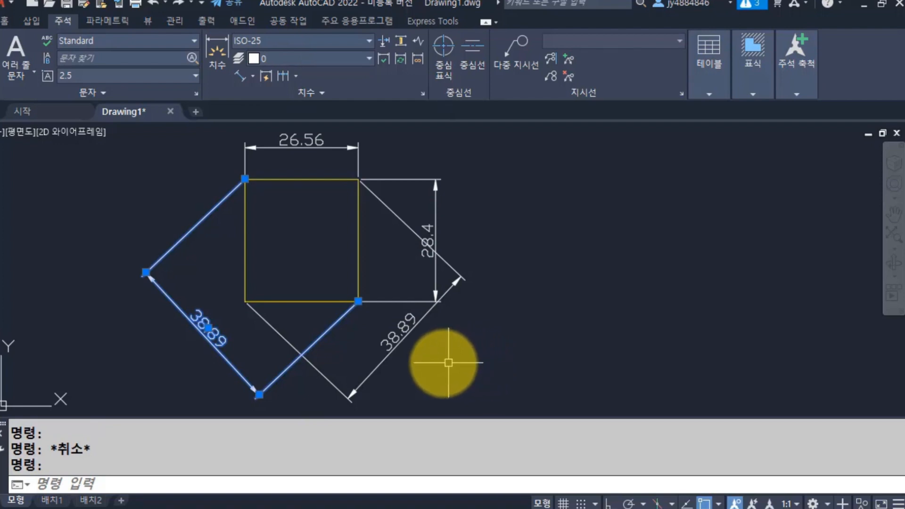
key("Escape")
left_click(201, 331)
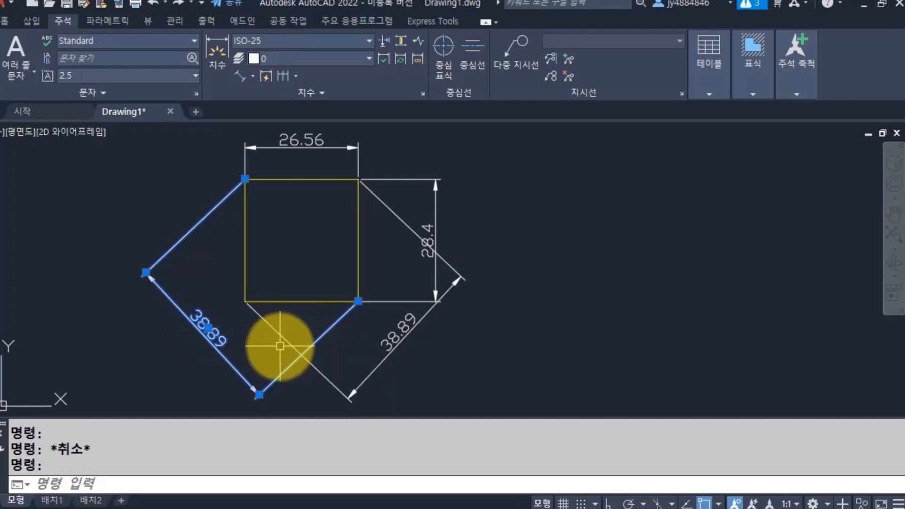
key("Escape")
Erase both diagonal aligned dimensions with a crossing selection below the rectangle
type("e")
key("Return")
left_click(367, 380)
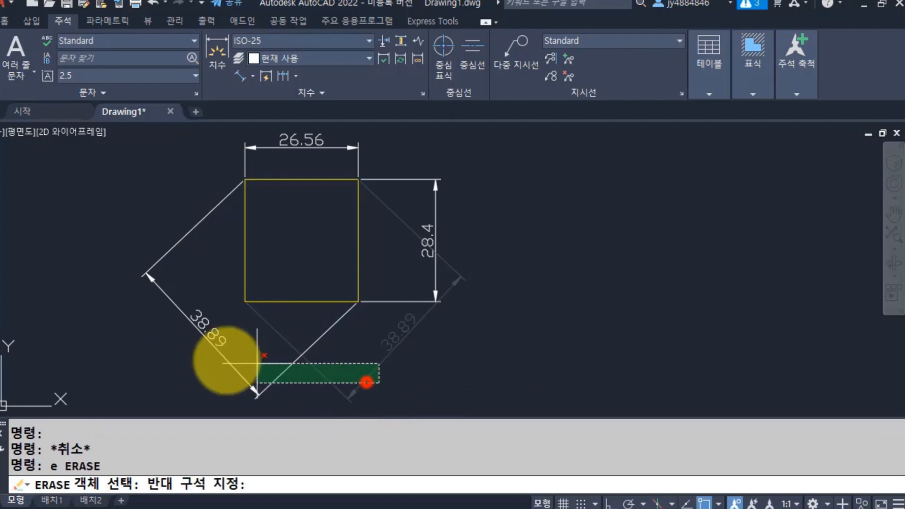
left_click(208, 354)
key("Return")
key("Return")
key("Escape")
Erase the vertical dimension to the right of the rectangle
left_click(431, 317)
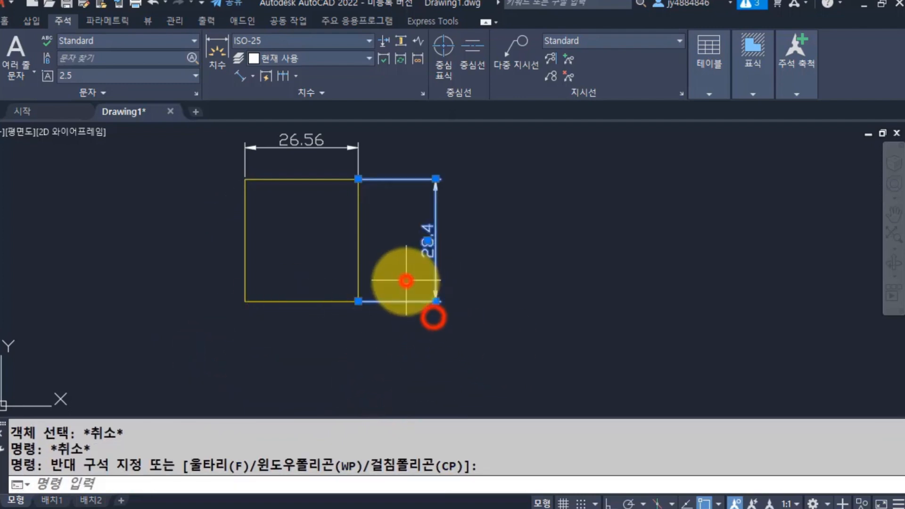
left_click(405, 279)
type("e")
key("Return")
Turn on ortho mode and stretch the rectangle's right side together with its upper dimension horizontally to a width of about 52.44
middle_click_drag(394, 280, 375, 321)
type("s")
key("Return")
left_click(369, 366)
left_click(260, 144)
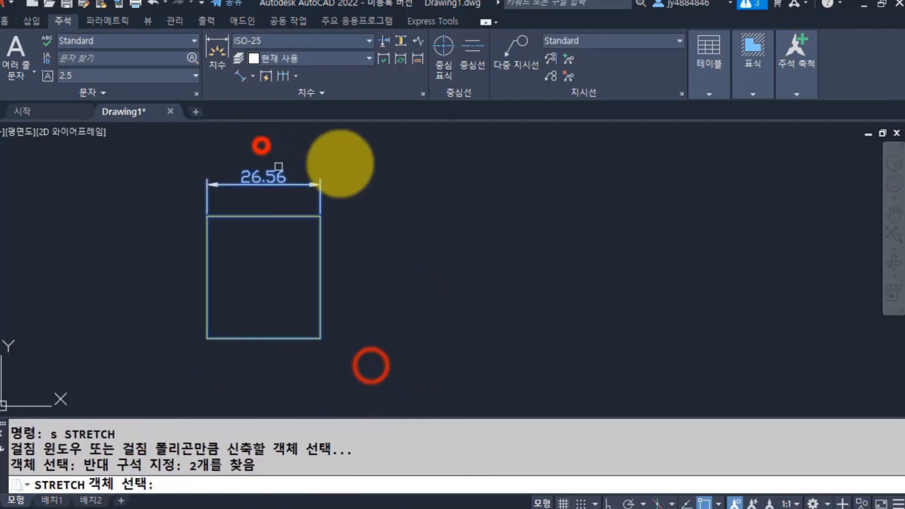
key("Return")
left_click(341, 160)
key("F8")
left_click(448, 150)
middle_click_drag(297, 256, 222, 271)
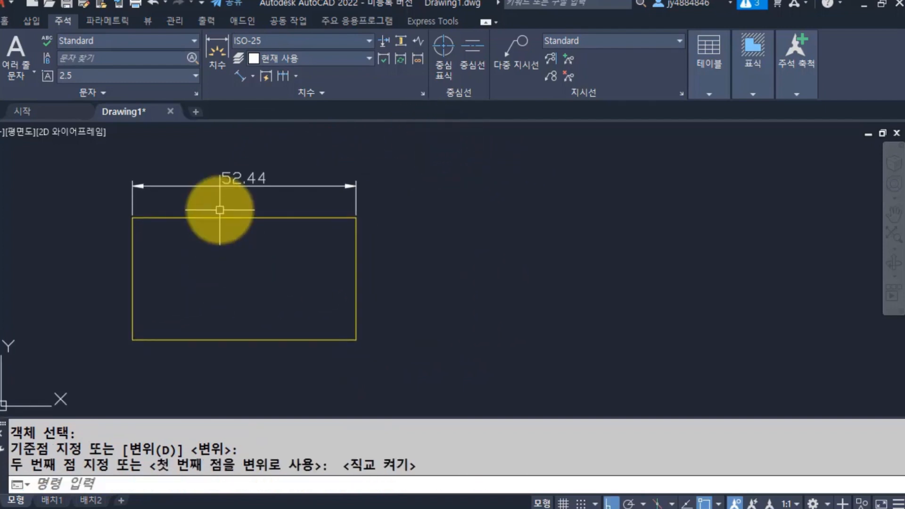
left_click(242, 182)
key("Escape")
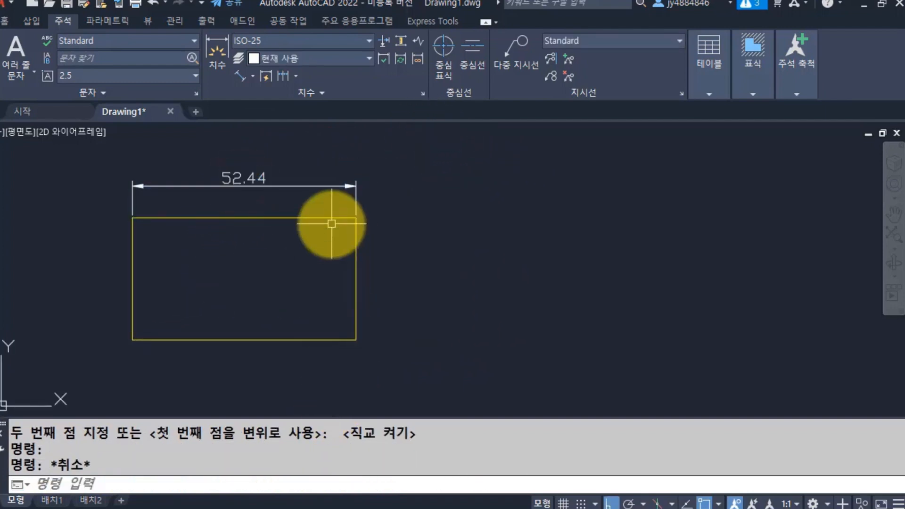
Stretch the upper horizontal dimension's line slightly upward, farther away from the rectangle
type("s")
key("Return")
left_click(394, 190)
left_click(78, 150)
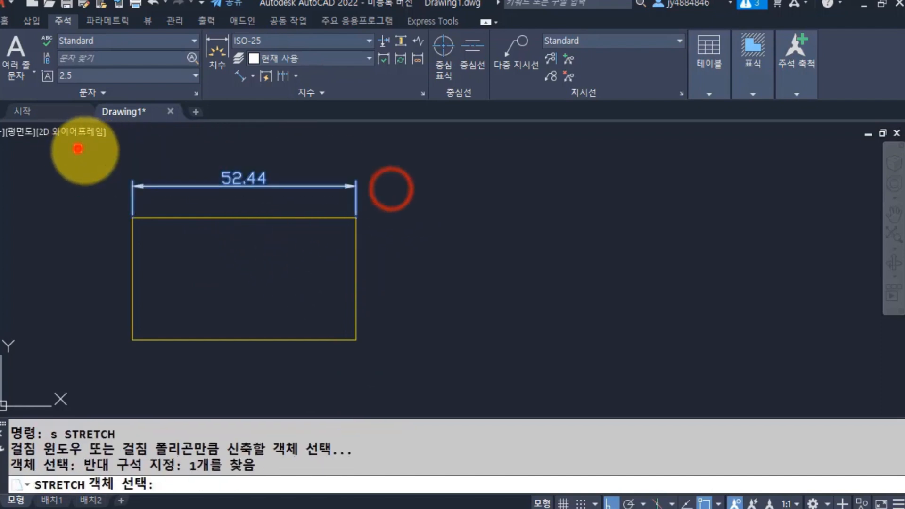
key("Return")
left_click(467, 186)
left_click(466, 174)
key("Escape")
Add a linear dimension along the rectangle's lower edge from corner to corner, placing it below the rectangle
type("dli")
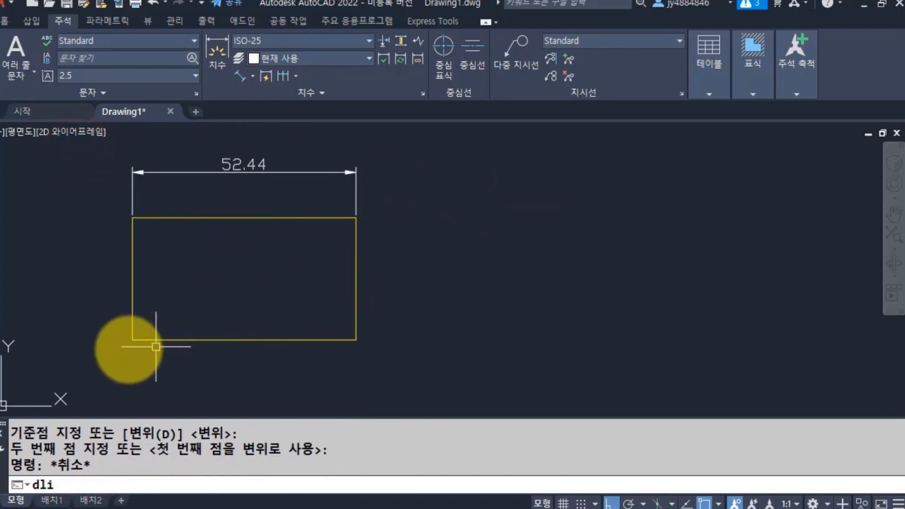
key("Return")
left_click(136, 338)
left_click(355, 340)
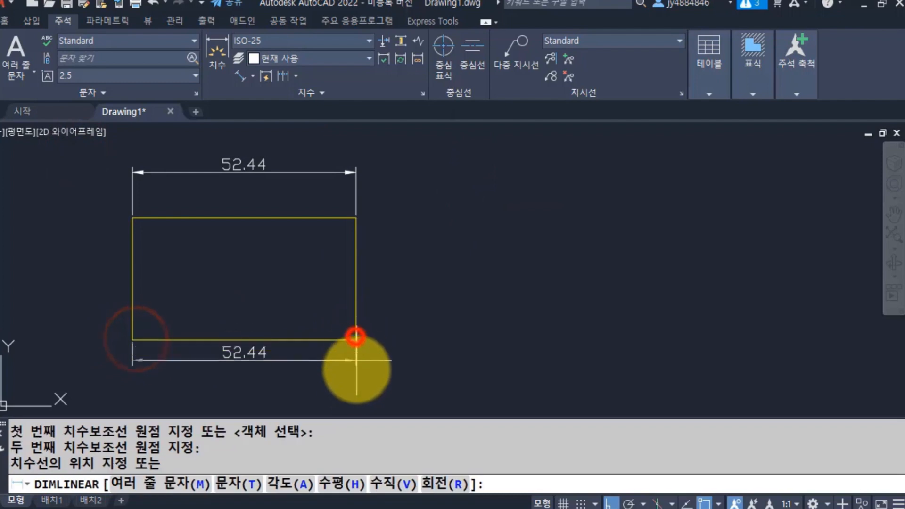
left_click(348, 387)
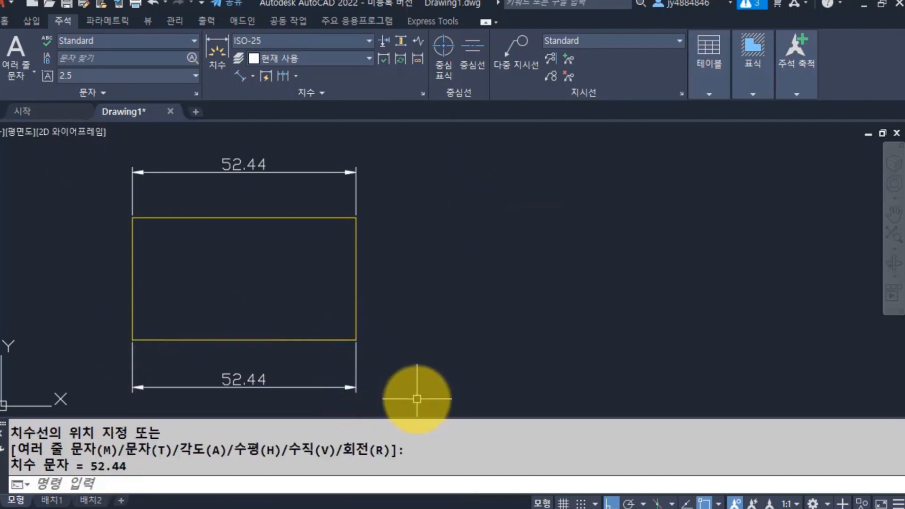
Select the upper and lower horizontal dimensions in turn to examine which parts belong to each object
mouse_move(287, 173)
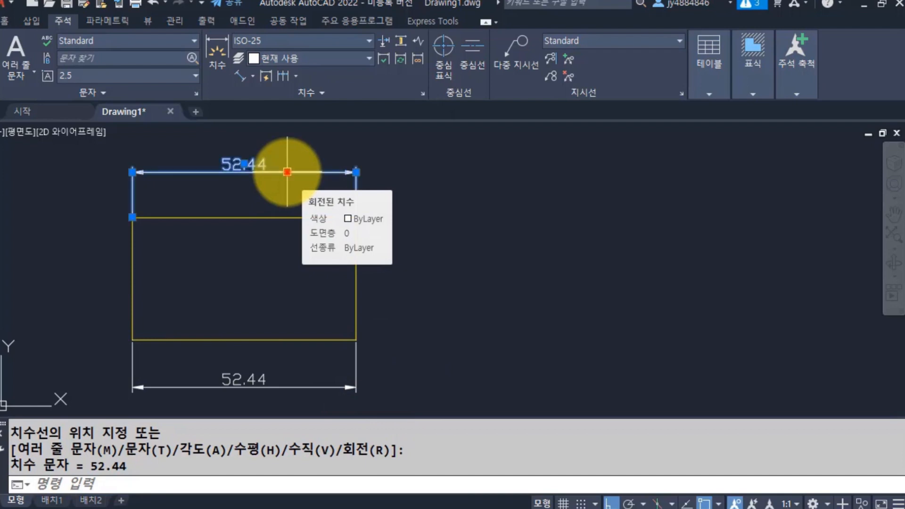
left_click(287, 172)
key("Escape")
left_click(252, 384)
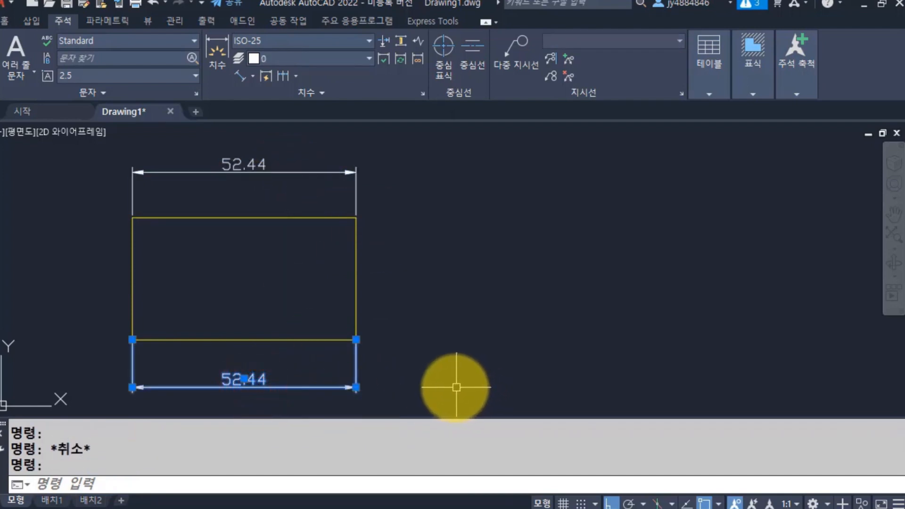
key("Escape")
left_click(235, 379)
key("Escape")
middle_click_drag(280, 369, 281, 364)
Explode the lower horizontal dimension into separate objects
type("x")
key("Return")
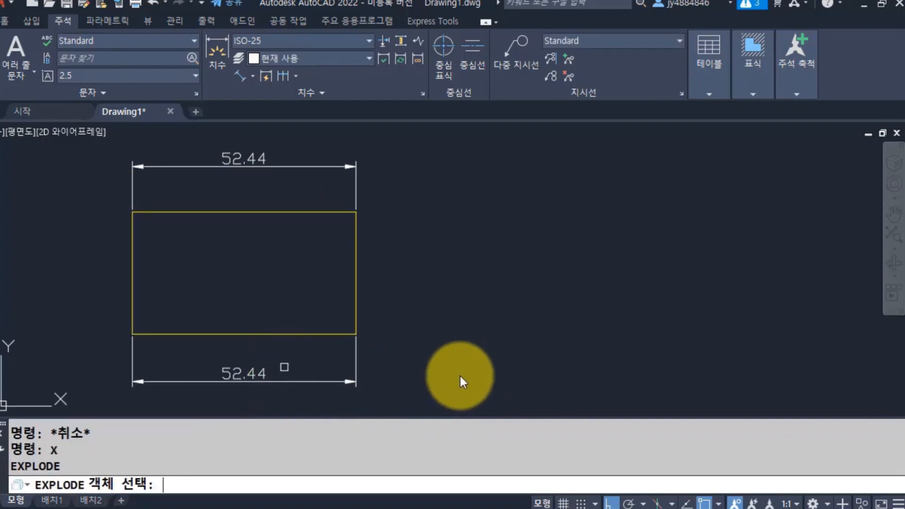
left_click(251, 378)
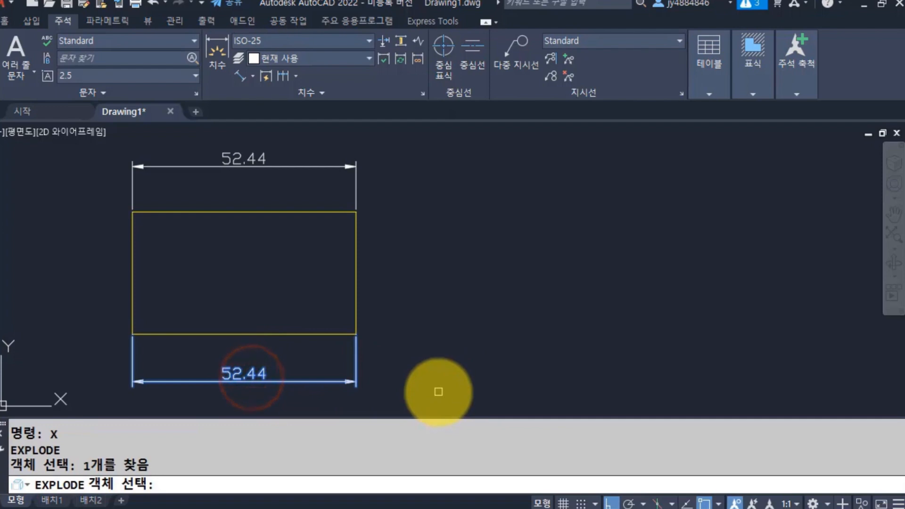
key("Return")
type("\\\\")
key("Escape")
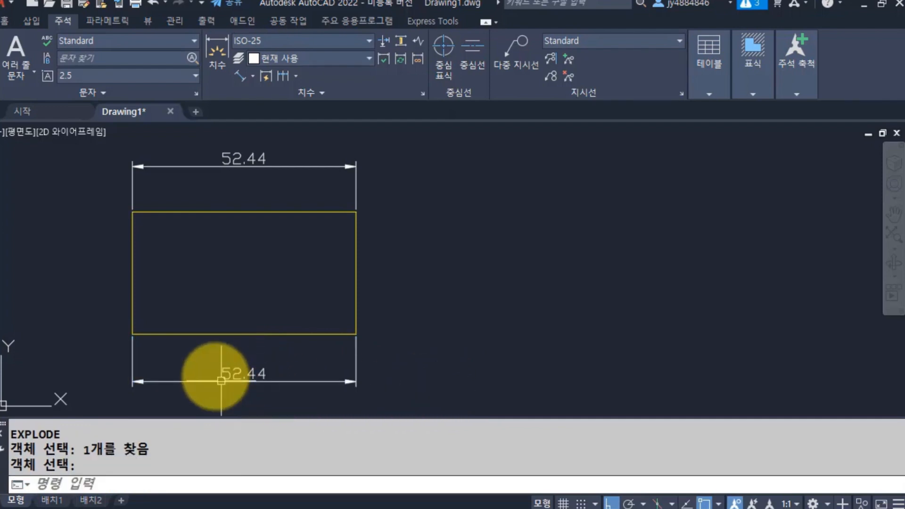
type("x")
key("Return")
left_click(243, 374)
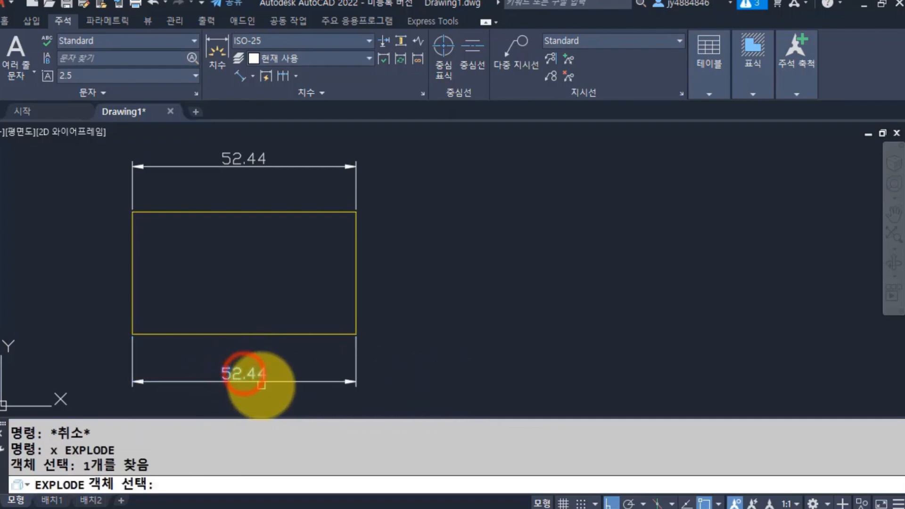
key("Escape")
Examine the exploded lower dimension by selecting its text, dimension line and both extension lines individually
left_click(235, 372)
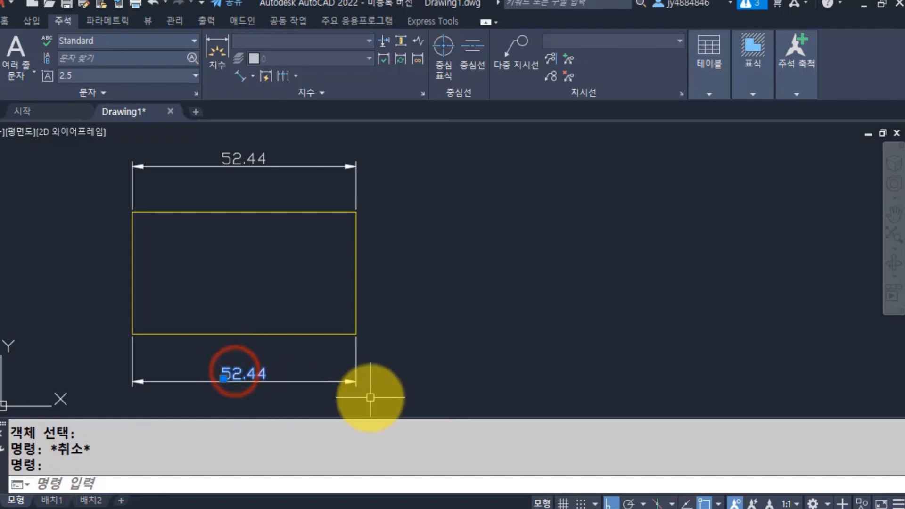
left_click(292, 380)
key("Escape")
left_click(355, 357)
key("Escape")
left_click(131, 360)
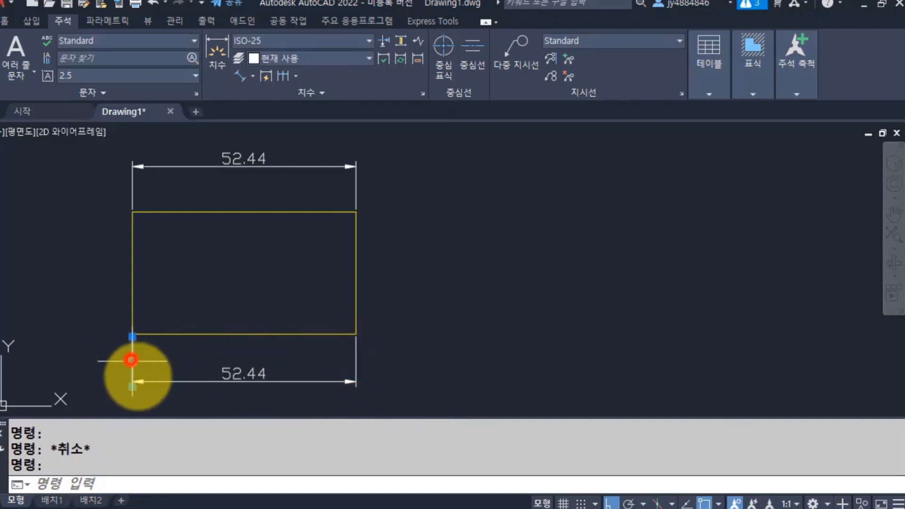
Inspect the exploded dimension up close, checking its text, dimension line, arrowhead and left extension line separately
scroll(206, 399, "up", 2)
middle_click_drag(227, 365, 226, 363)
key("Escape")
left_click(264, 352)
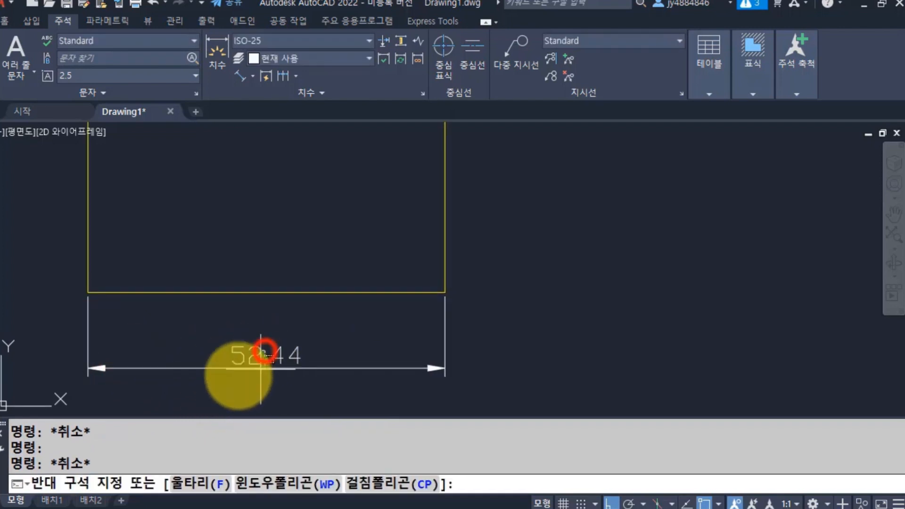
left_click(223, 355)
key("Escape")
left_click(178, 368)
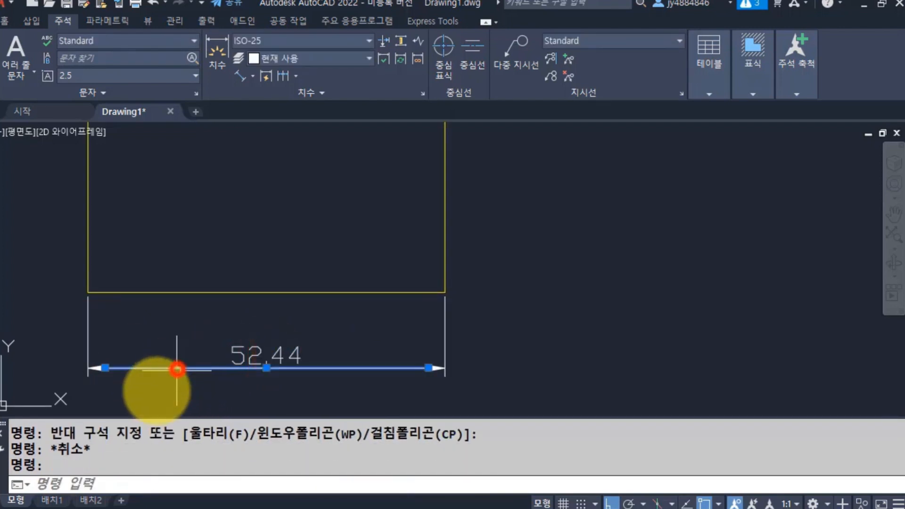
key("Escape")
left_click(96, 367)
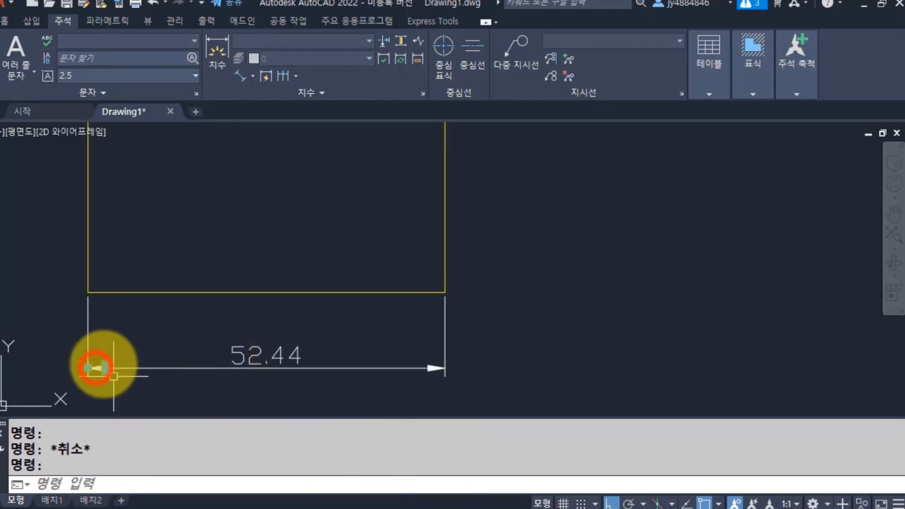
key("Escape")
left_click(88, 330)
key("Escape")
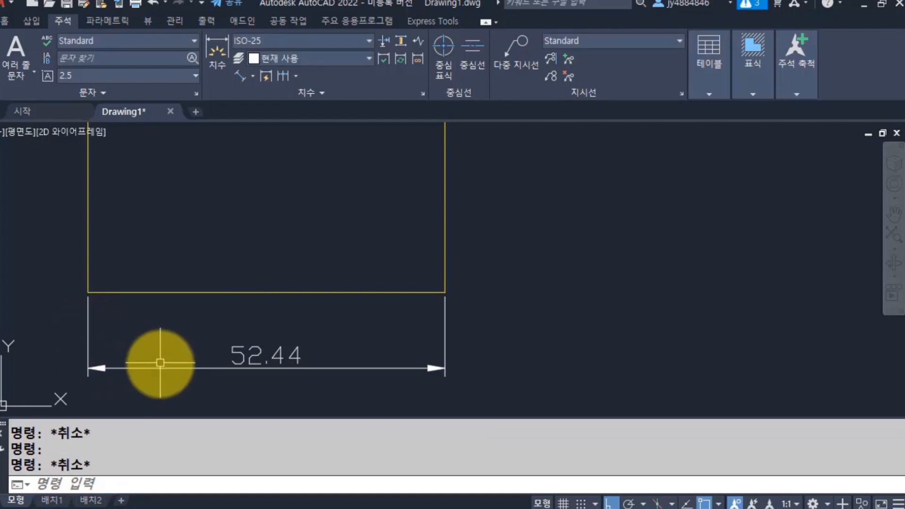
scroll(159, 365, "down", 2)
middle_click_drag(194, 295, 217, 305)
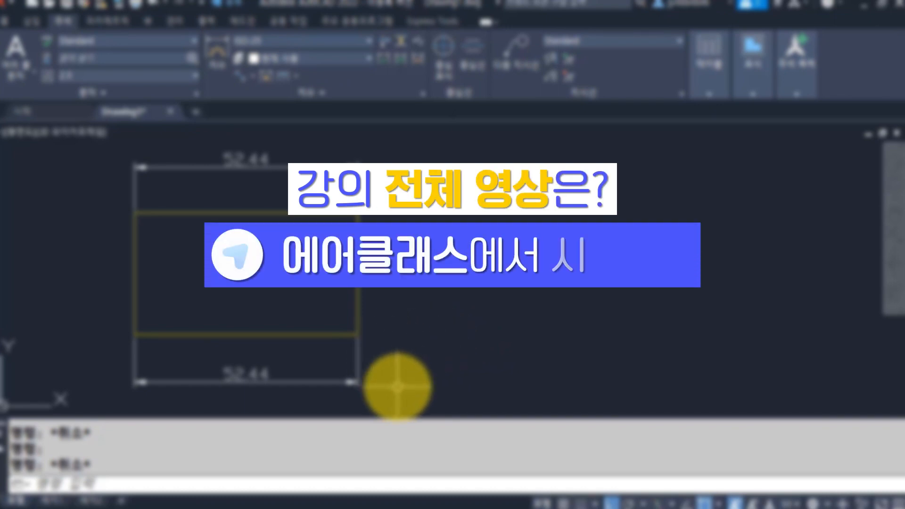
Stretch the rectangle's right side together with both the upper dimension and the exploded lower one horizontally to a width of about 114.87
type("s")
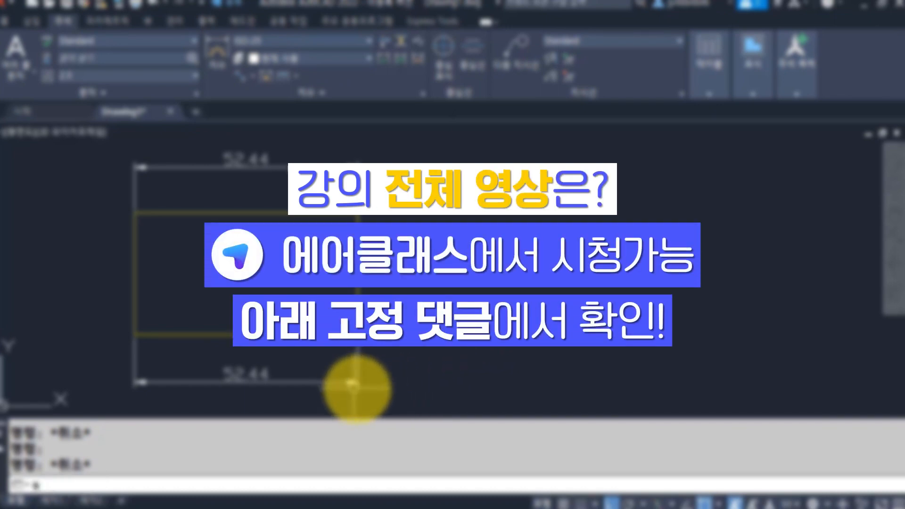
key("Return")
left_click(420, 406)
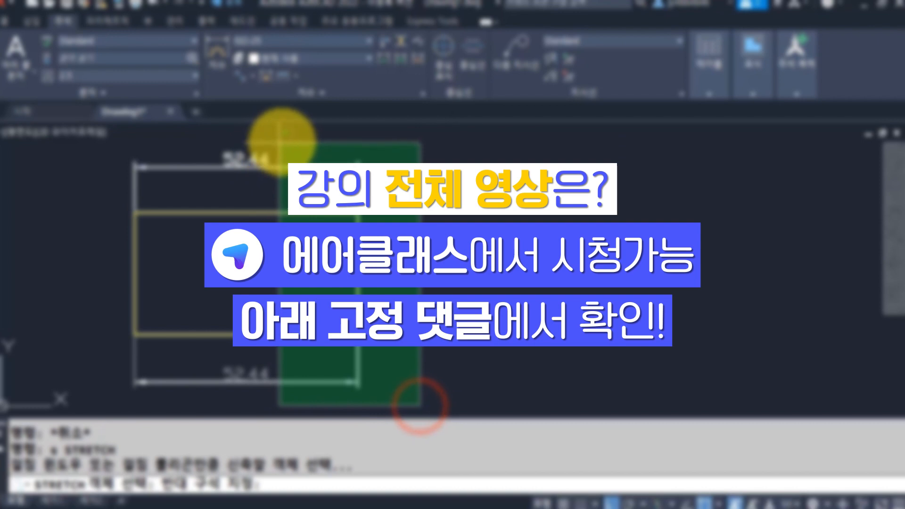
left_click(283, 141)
key("Return")
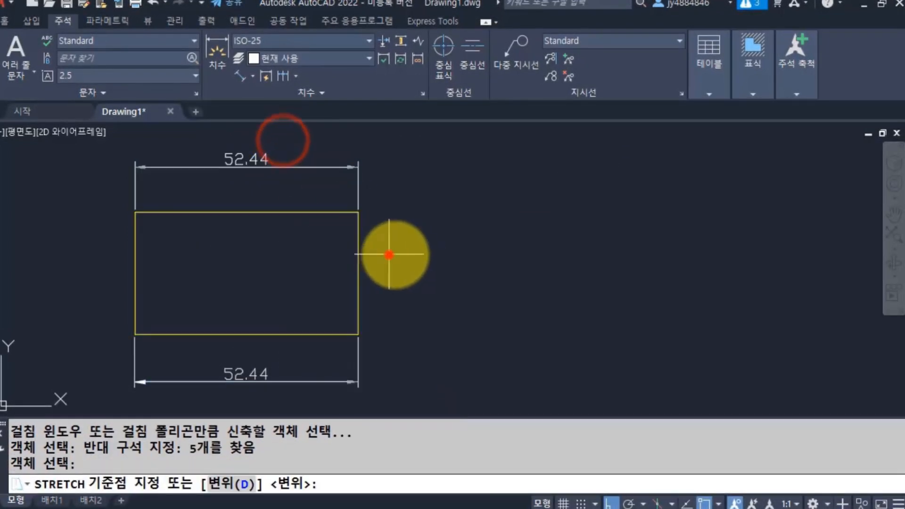
left_click(389, 255)
left_click(655, 255)
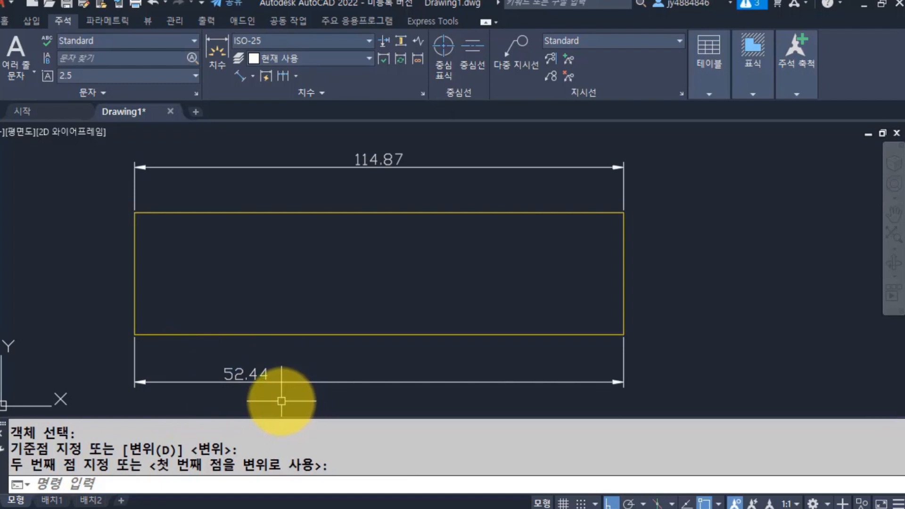
Compare the intact upper dimension with the exploded lower one by selecting the dimension and the separate text, line and arrowhead
left_click(411, 165)
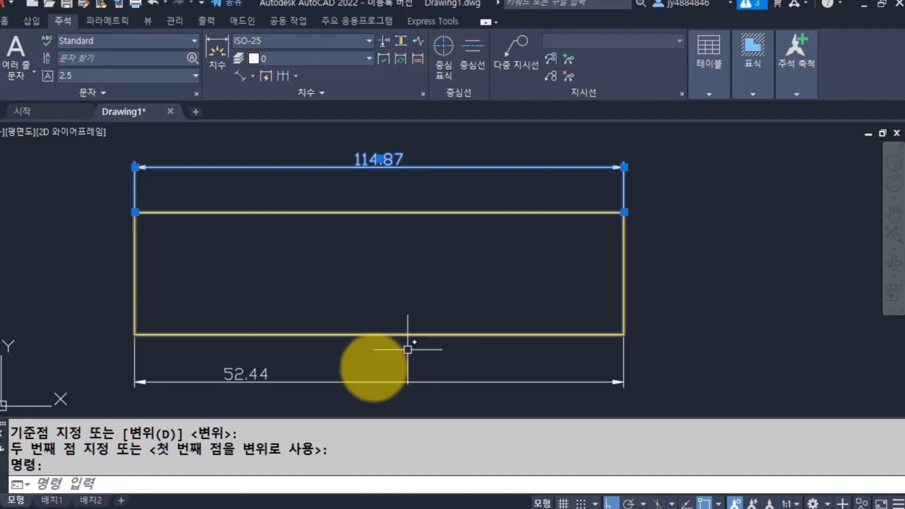
left_click(260, 374)
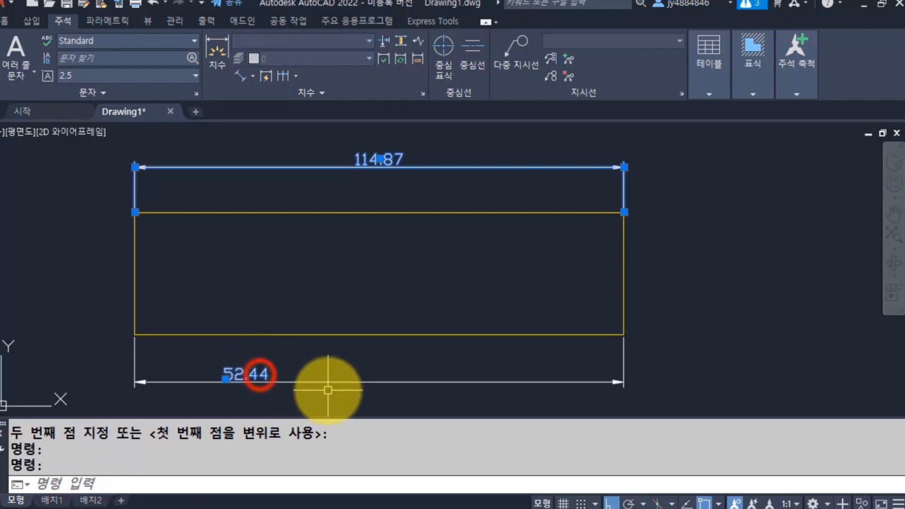
key("Escape")
left_click(320, 381)
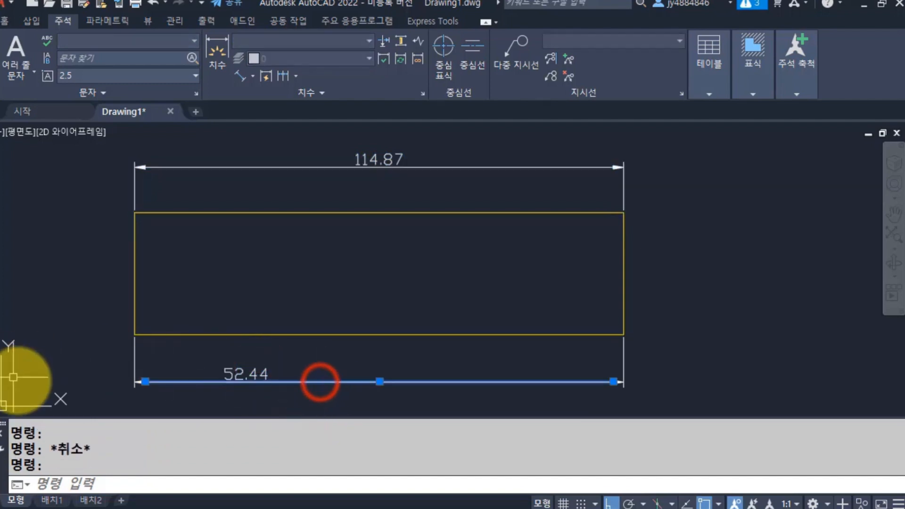
left_click(102, 364)
left_click(160, 397)
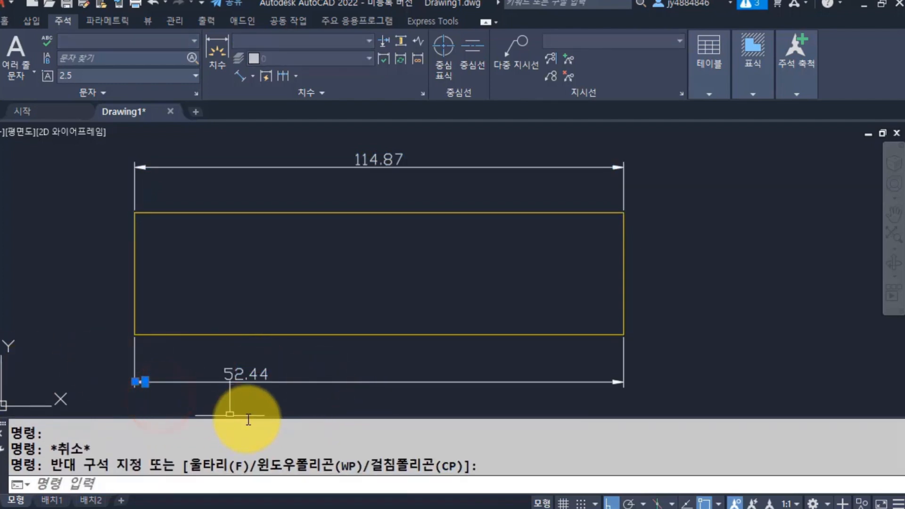
key("Escape")
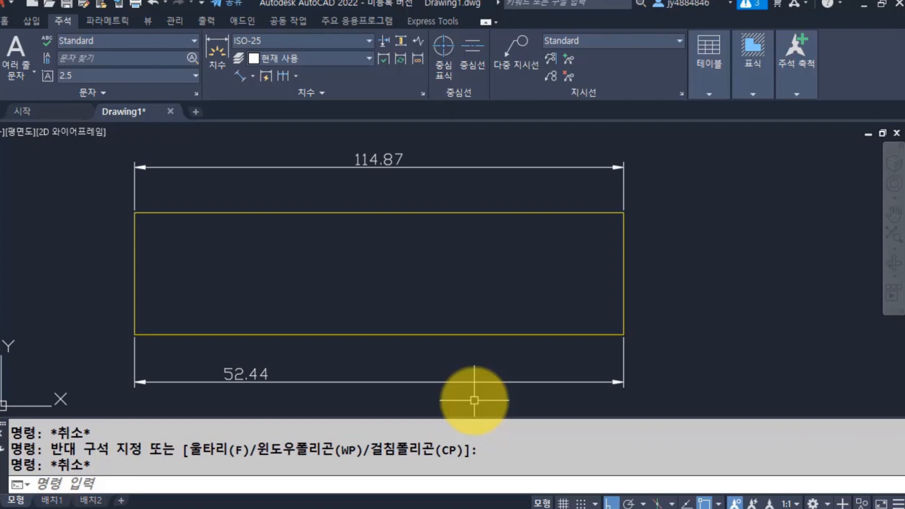
Erase all pieces of the exploded dimension below the rectangle with a crossing selection
left_click(650, 394)
left_click(117, 358)
type("e")
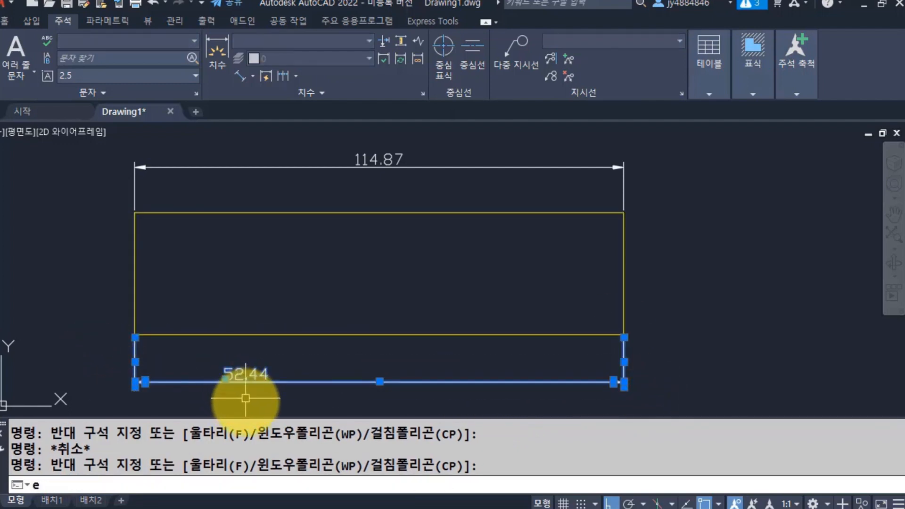
key("Return")
Add a new linear dimension across the full lower edge of the widened rectangle, placed below it
type("dli")
key("Return")
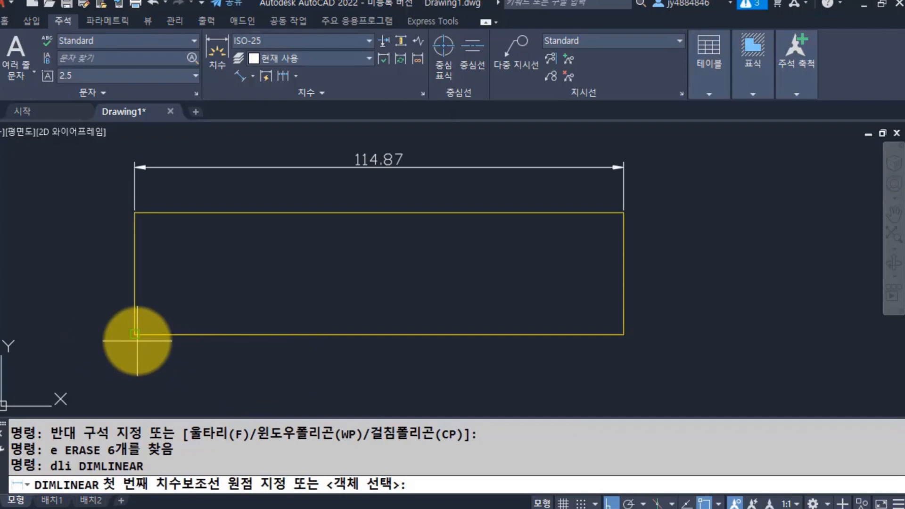
left_click(137, 335)
left_click(619, 333)
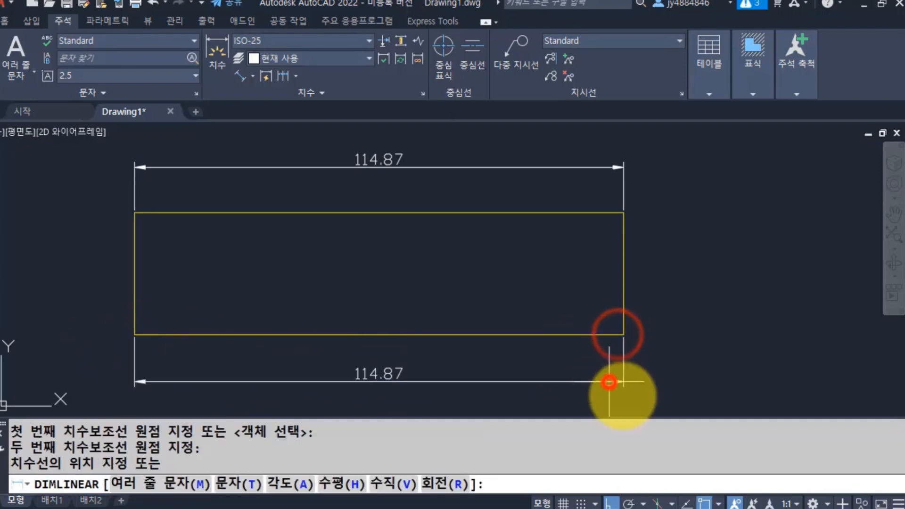
left_click(609, 381)
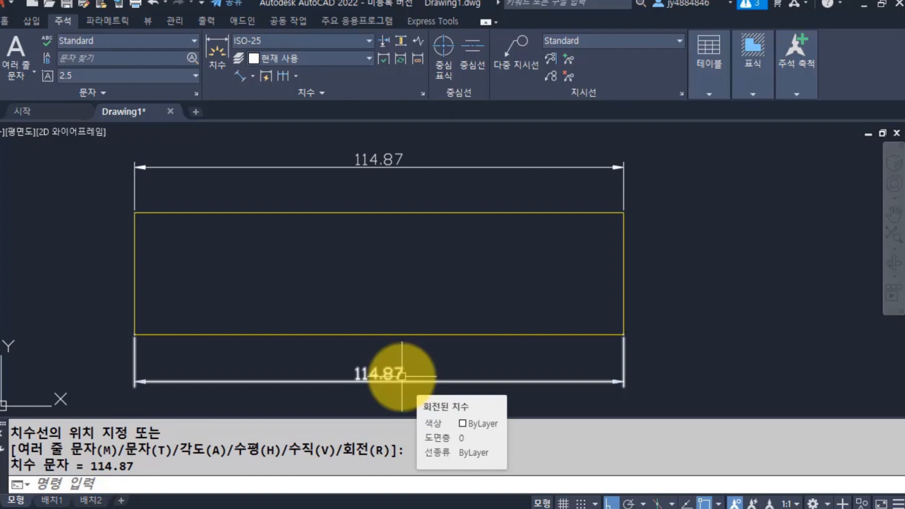
Erase the linear dimension below the rectangle, keeping the upper one
scroll(358, 254, "down", 2)
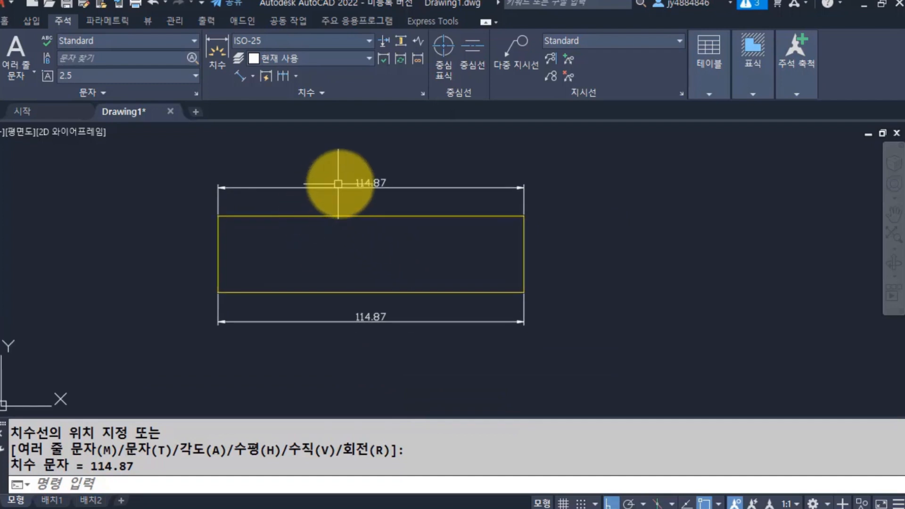
left_click(342, 184)
left_click(373, 322)
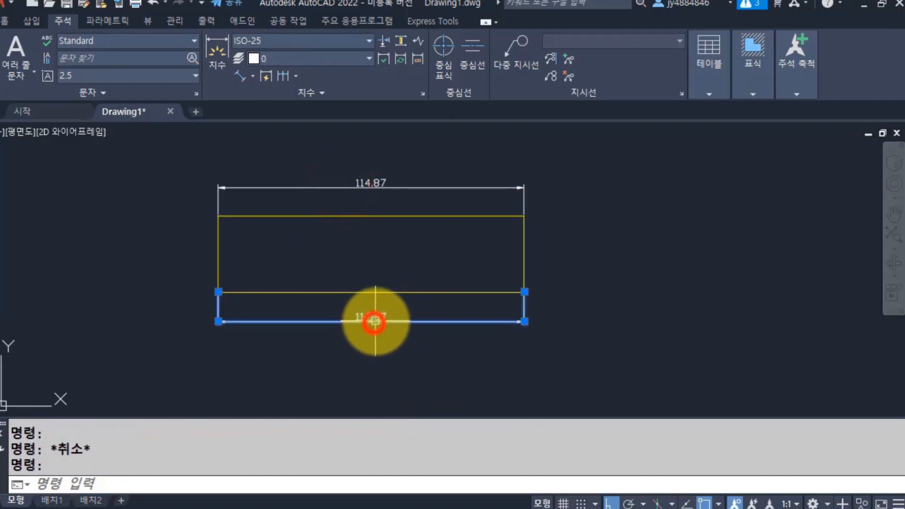
type("e")
key("Return")
key("Escape")
key("Escape")
Add an aligned dimension from the rectangle's lower-left to upper-right corner with ortho mode off, placed below the rectangle
type("dal")
key("Return")
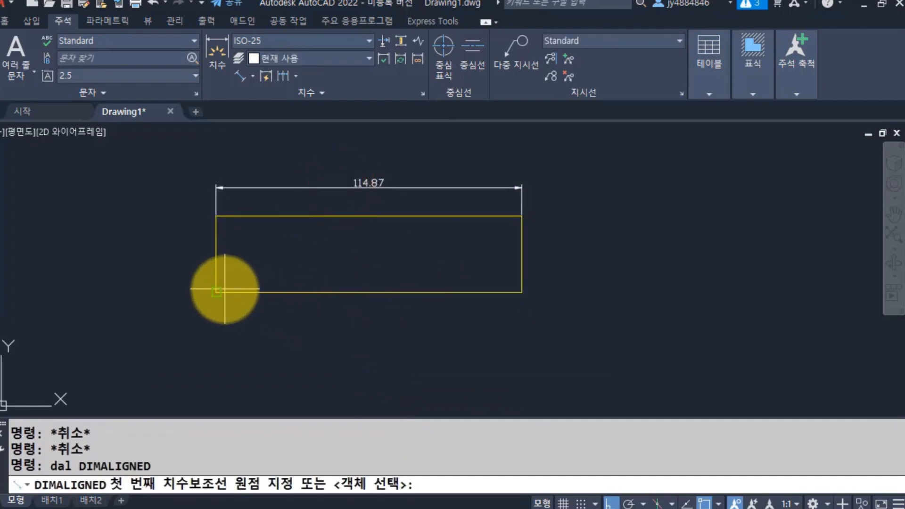
left_click(217, 292)
key("F8")
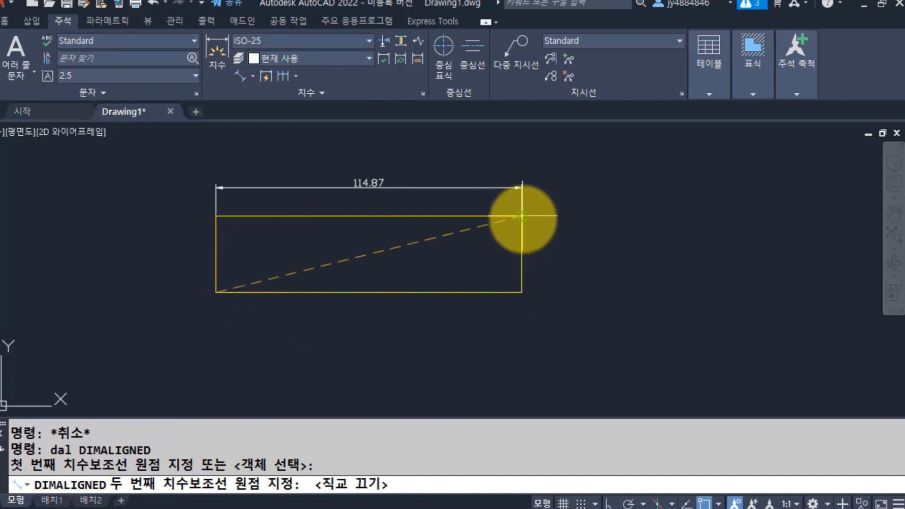
left_click(521, 217)
left_click(519, 335)
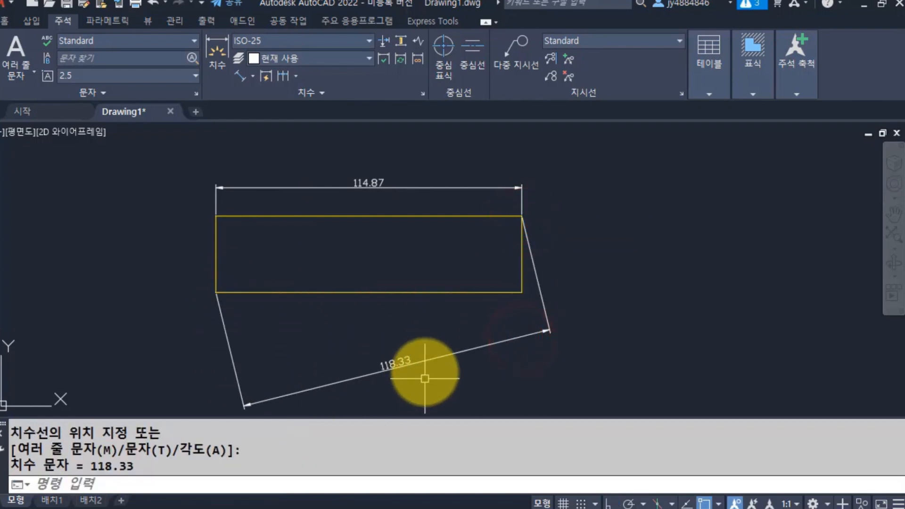
middle_click_drag(424, 373, 390, 358)
left_click(390, 348)
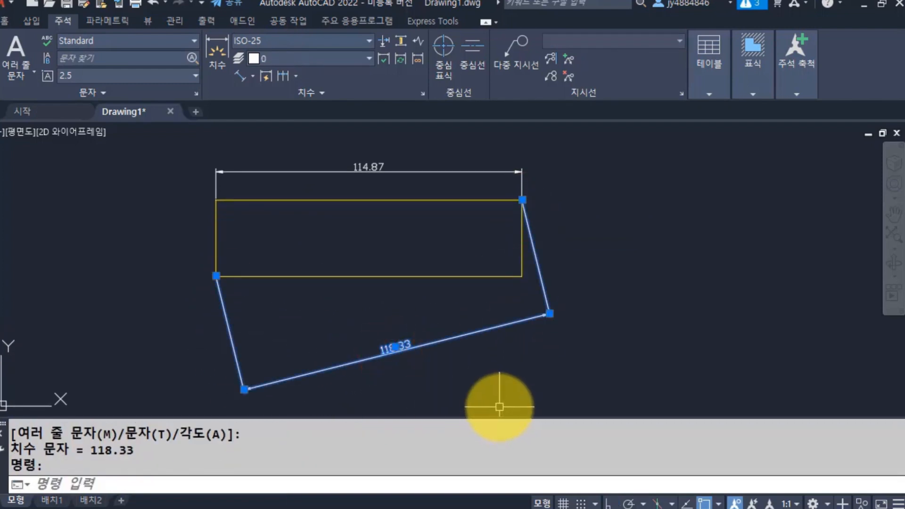
key("Escape")
type("x")
key("Return")
left_click(428, 370)
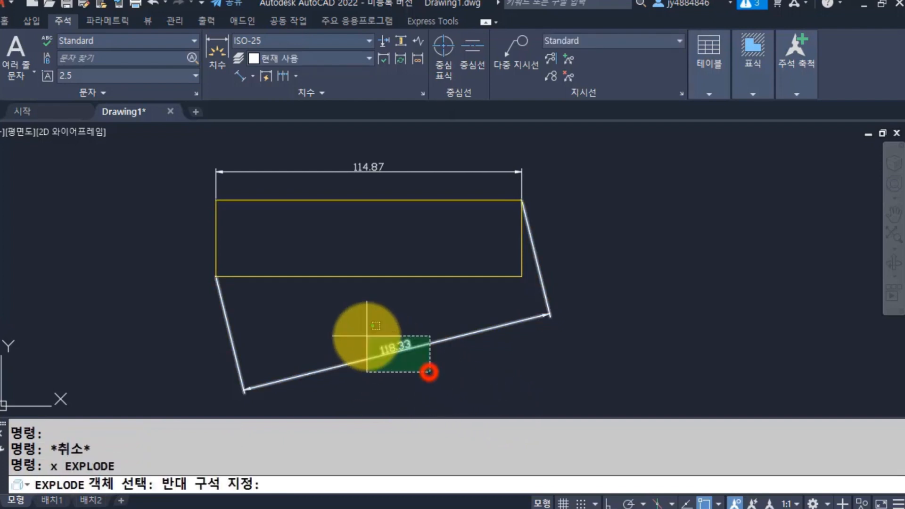
left_click(365, 338)
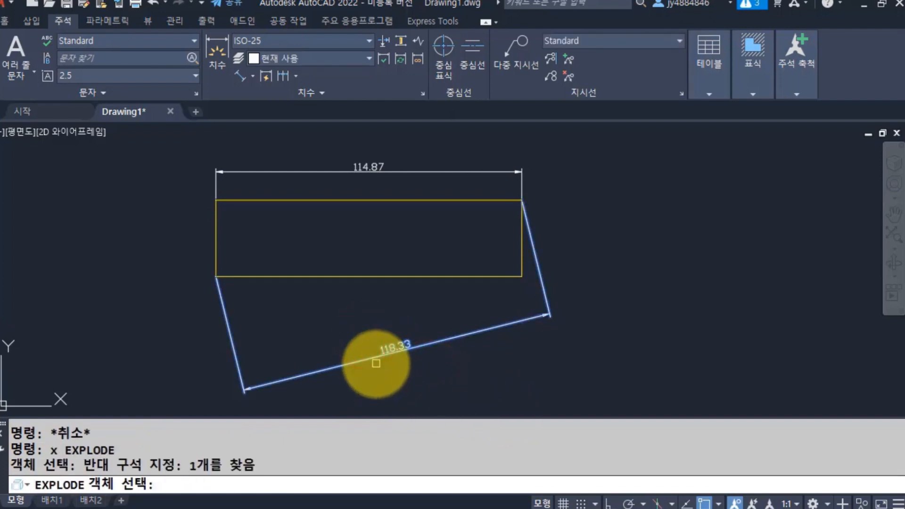
key("Escape")
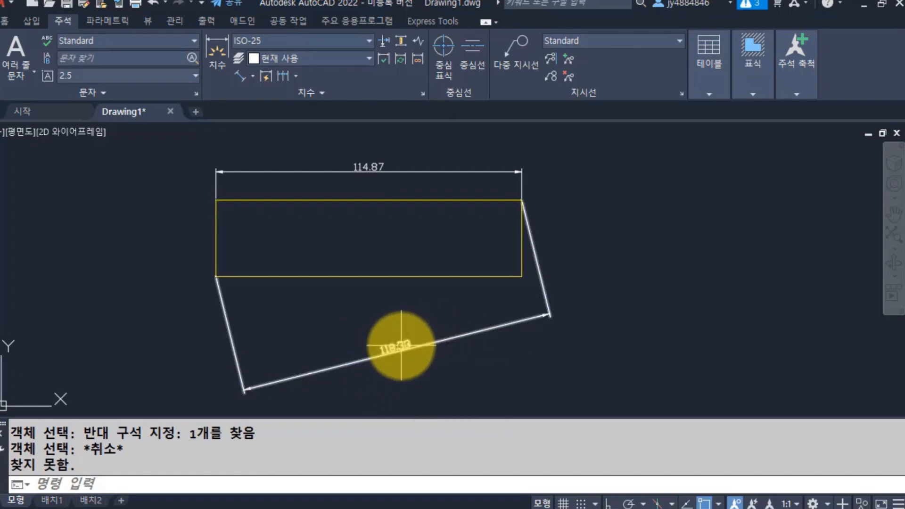
Erase the aligned dimension below the rectangle
left_click(400, 347)
type("E")
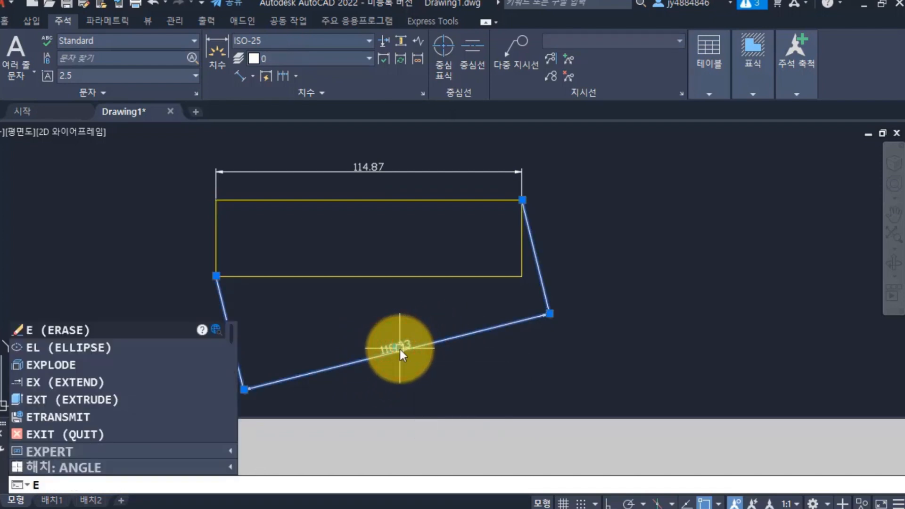
key("Return")
Stretch the rectangle's right end inward together with the linear dimension above it, narrowing the rectangle to about 73.7 wide
type("s")
key("Return")
left_click(543, 319)
left_click(456, 162)
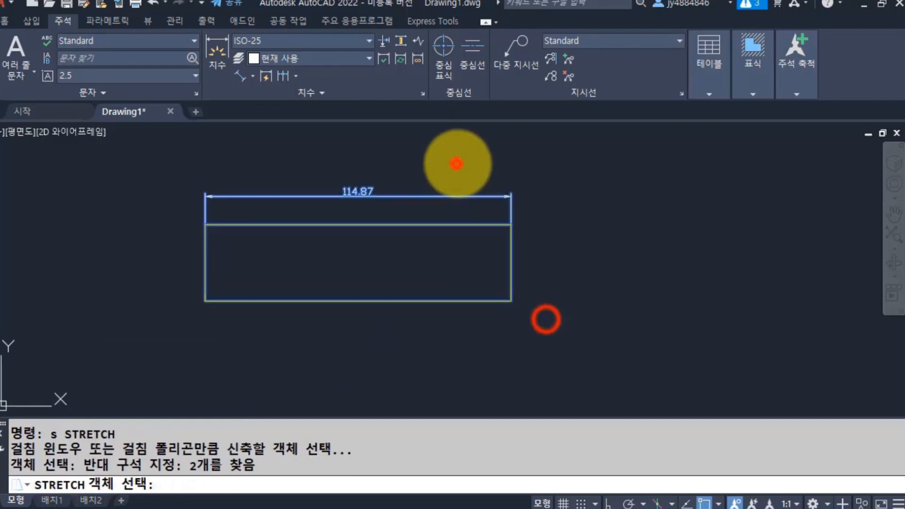
key("Return")
left_click(468, 162)
left_click(370, 165)
scroll(142, 330, "up", 4)
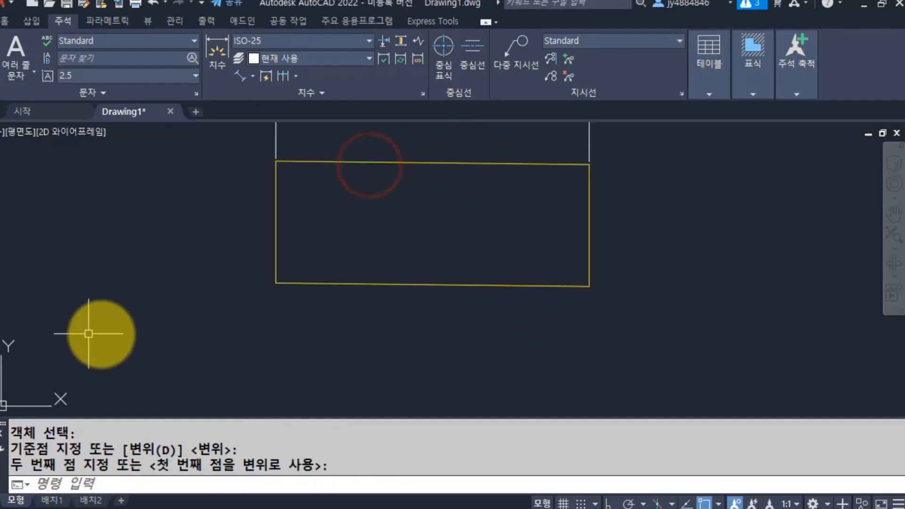
middle_click_drag(157, 307, 0, 396)
scroll(35, 365, "down", 2)
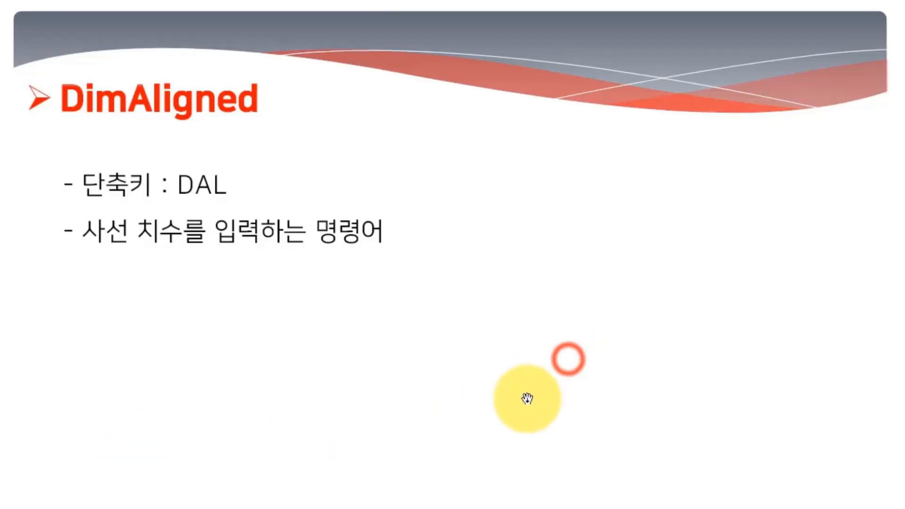
left_click(570, 368)
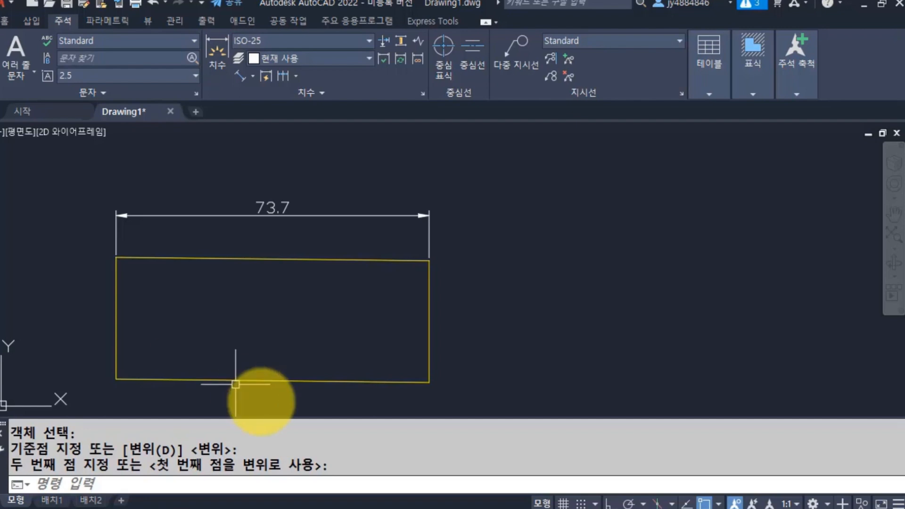
key("Escape")
type("e")
key("Return")
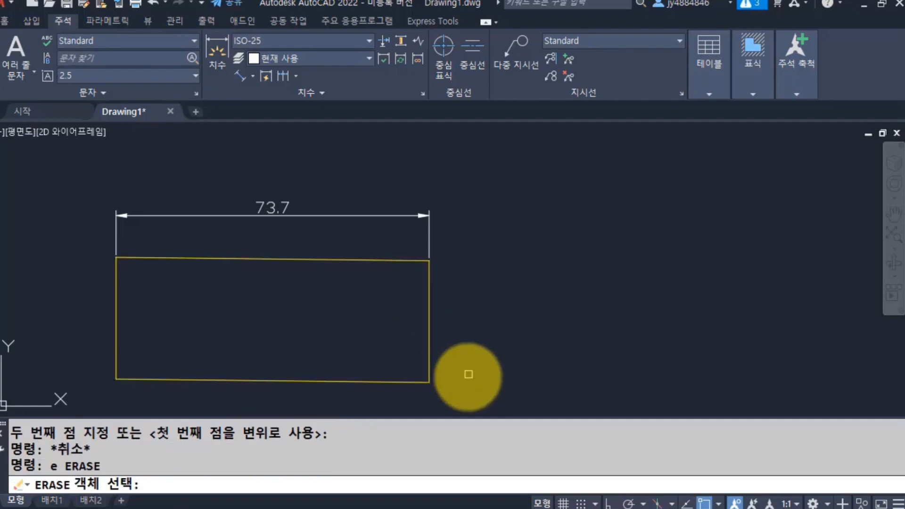
key("Escape")
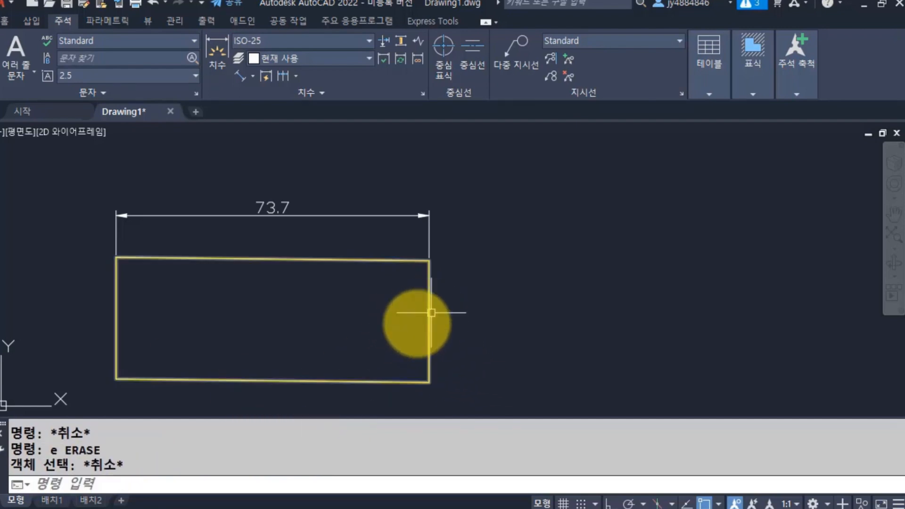
Draw two connected lines right of the rectangle that form a sideways V opening to the right
middle_click_drag(414, 314, 349, 311)
type("l")
key("Return")
left_click(616, 185)
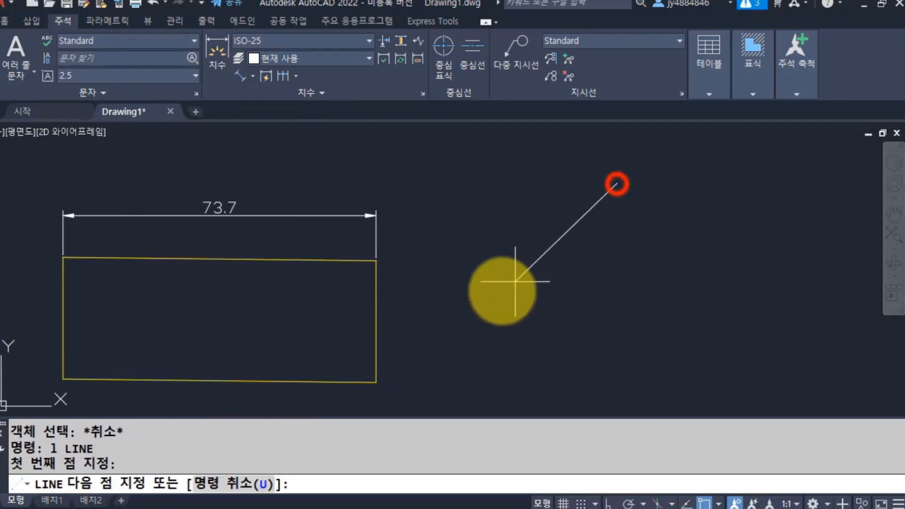
left_click(458, 307)
left_click(646, 351)
key("Return")
Match the rectangle's properties onto both angled lines with a crossing selection
type("ma")
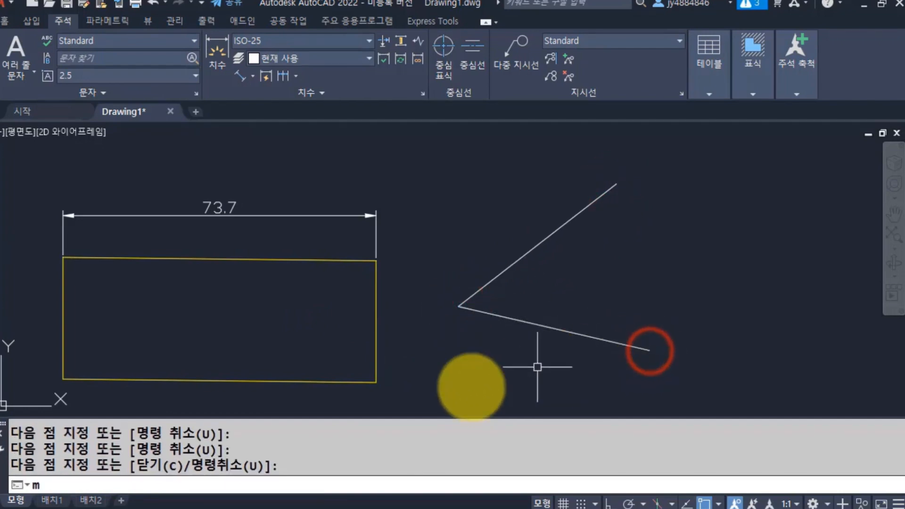
key("Return")
left_click(339, 386)
left_click(535, 355)
left_click(448, 257)
key("Escape")
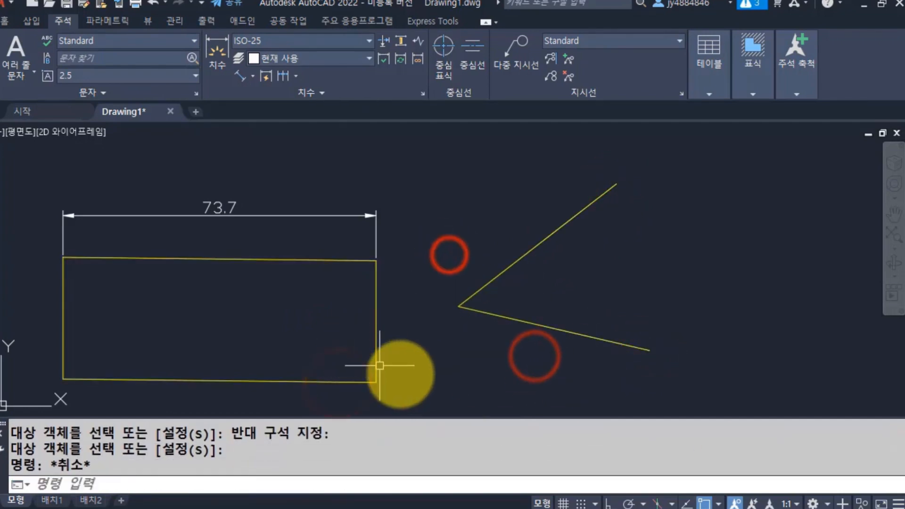
Erase the rectangle and its linear dimension, keeping only the two angled lines
left_click(408, 396)
left_click(157, 182)
type("e")
key("Return")
mouse_move(407, 256)
middle_mouse_down()
mouse_move(240, 248)
mouse_move(121, 262)
middle_mouse_up()
middle_click_drag(204, 274, 186, 258)
left_click(207, 307)
left_click(214, 251)
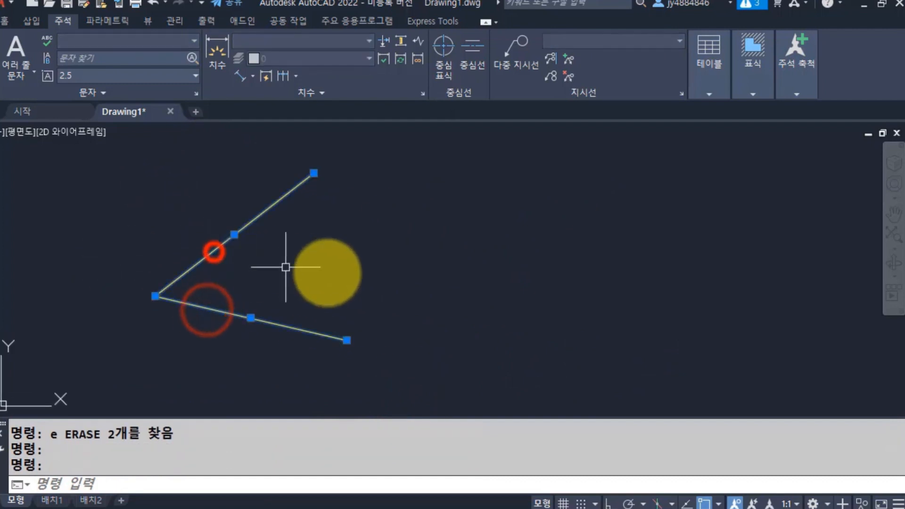
key("Escape")
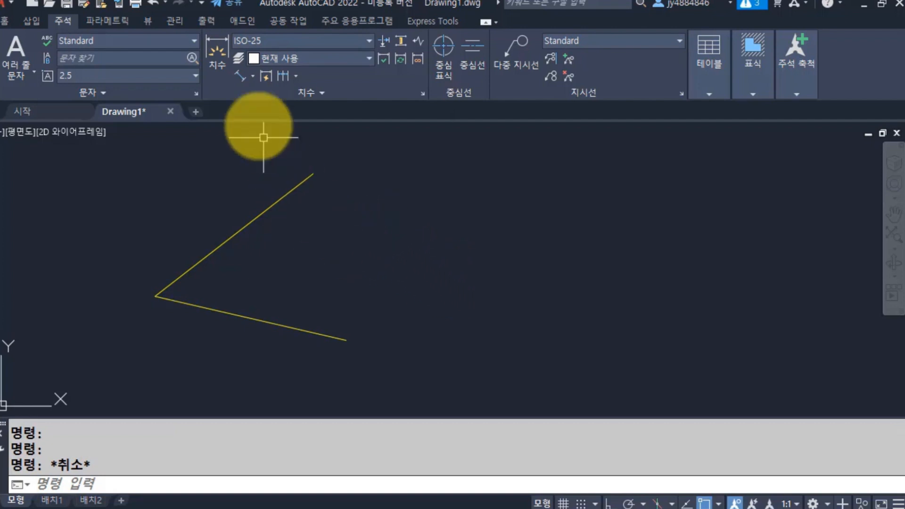
Add an angular dimension between the lower and upper lines, placing its arc inside the V's opening
left_click(254, 75)
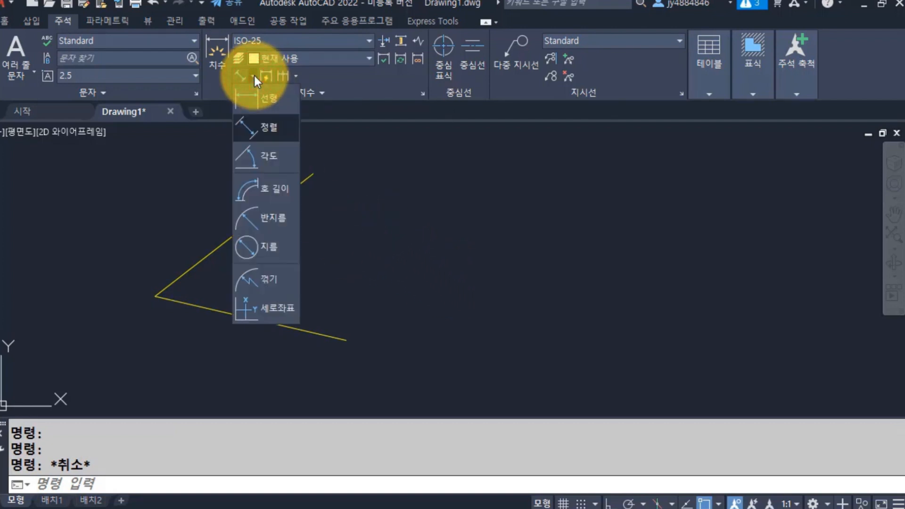
left_click(278, 154)
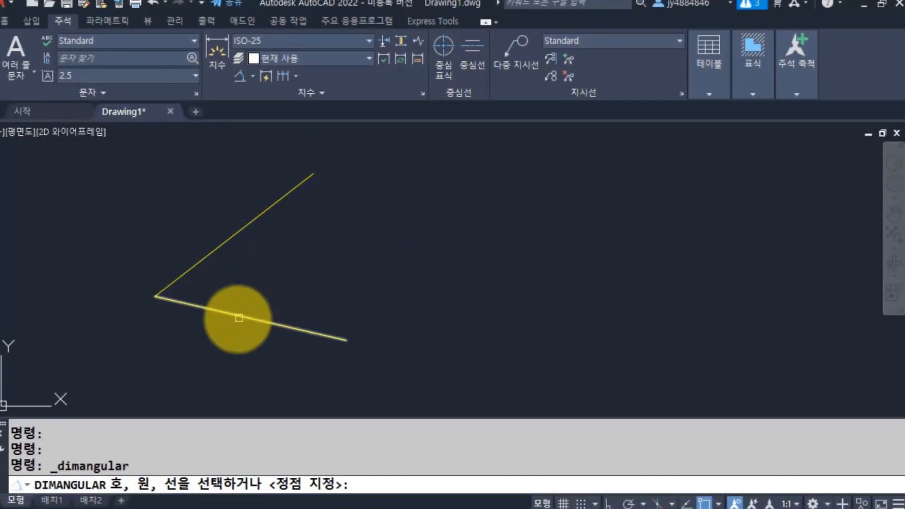
left_click(250, 316)
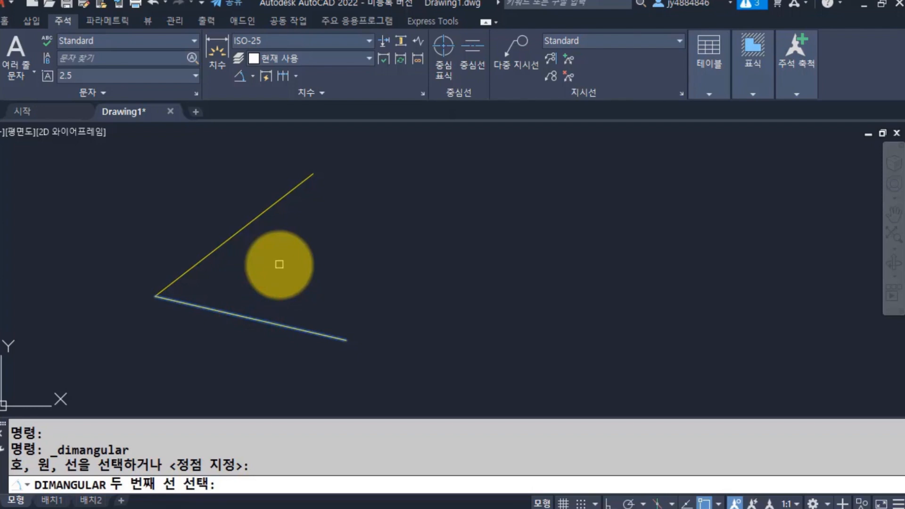
left_click(246, 227)
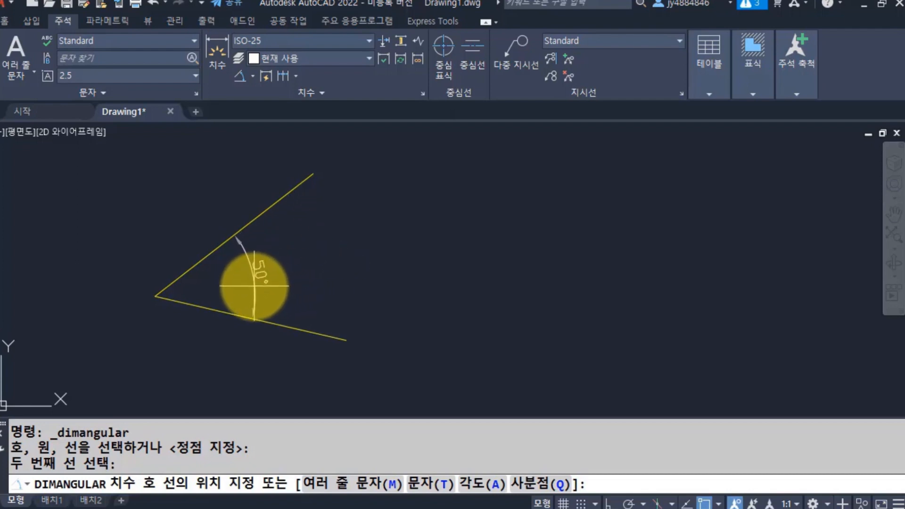
left_click(309, 280)
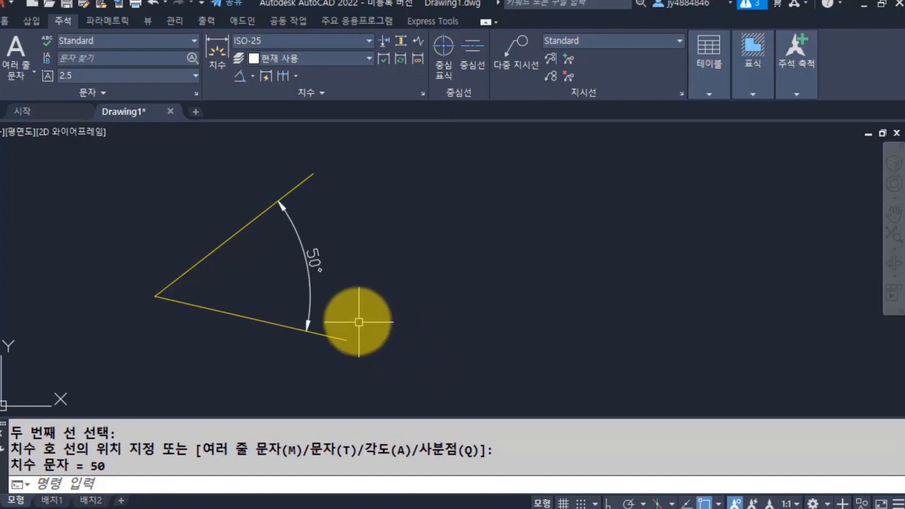
scroll(337, 284, "up", 2)
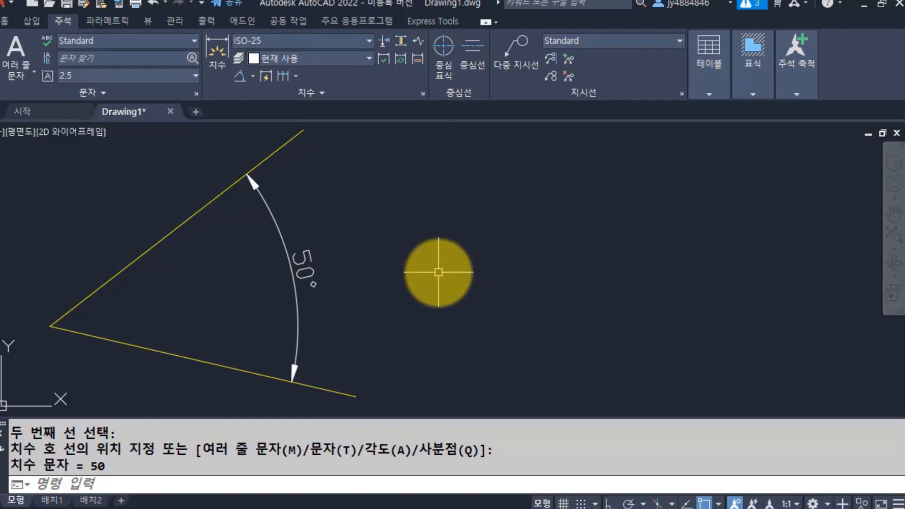
scroll(438, 273, "down", 2)
middle_click_drag(386, 278, 434, 279)
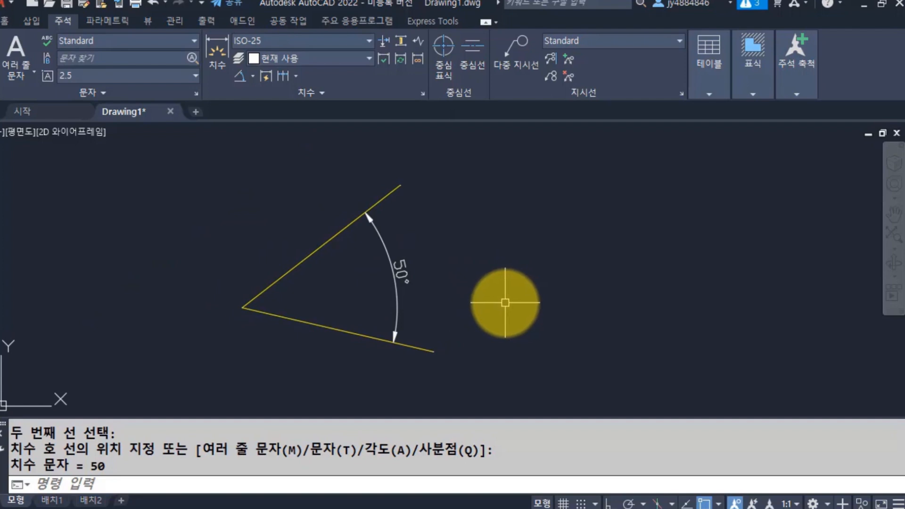
Add a second angular dimension with the DAN command between both lines, placing its arc outside the V above the upper line
type("an")
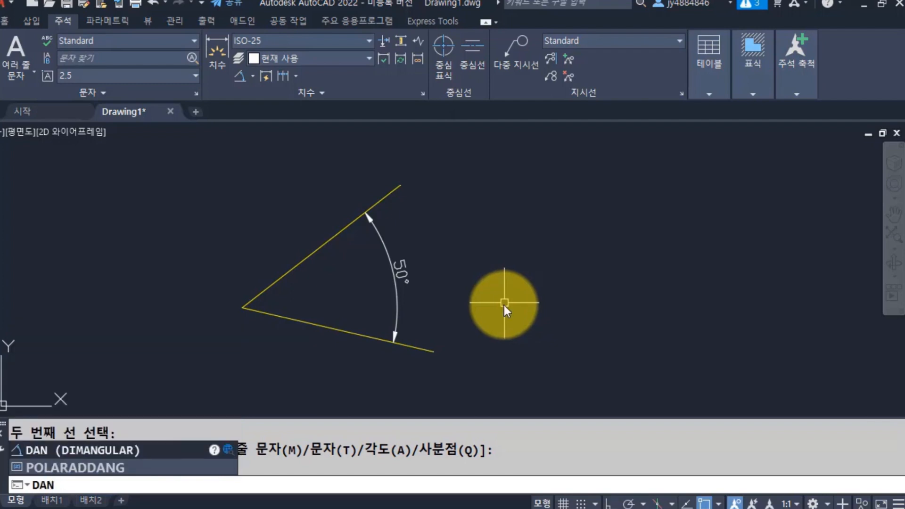
key("Return")
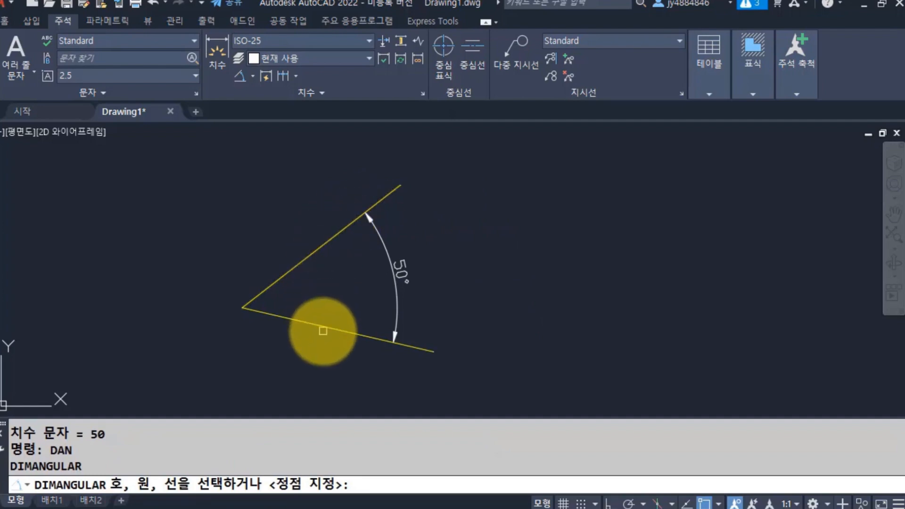
left_click(324, 325)
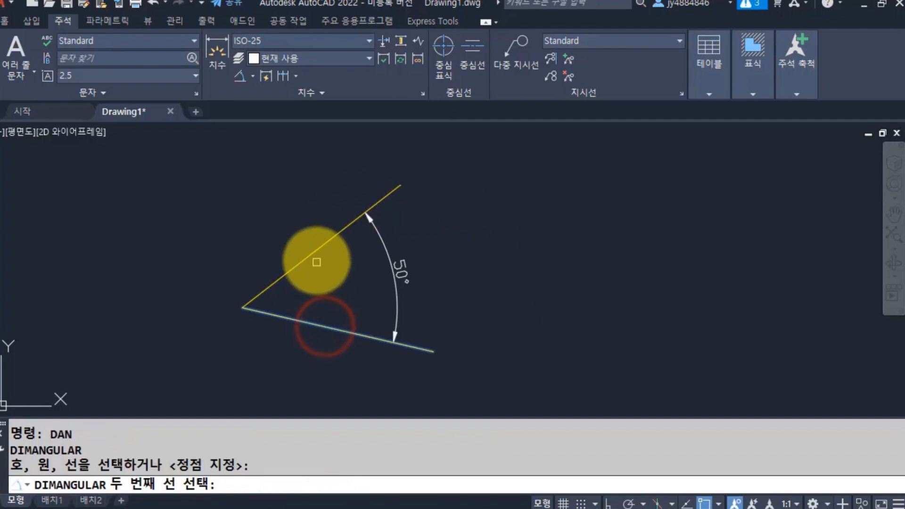
left_click(314, 250)
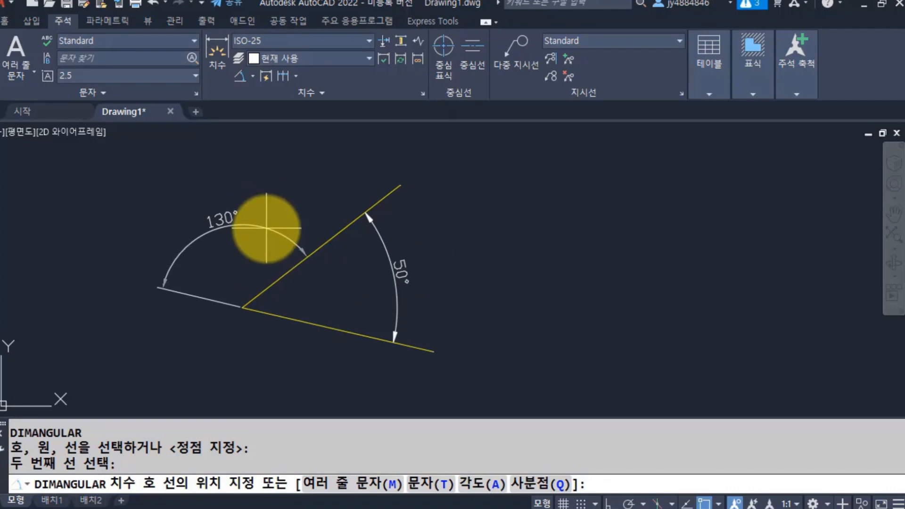
left_click(267, 228)
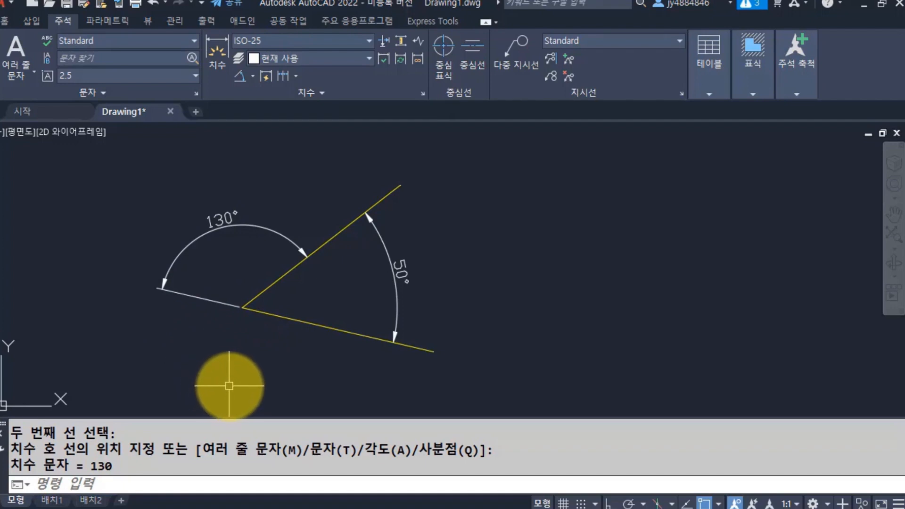
type("dam")
key("Return")
key("Escape")
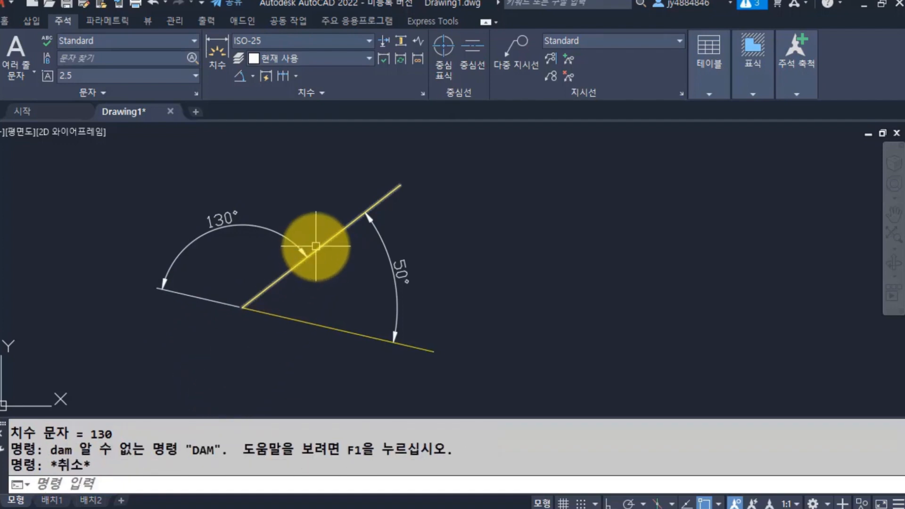
key("Escape")
Add a third angular dimension with the DAN command between both lines, placing its arc outside the V below the lower line
type("damn")
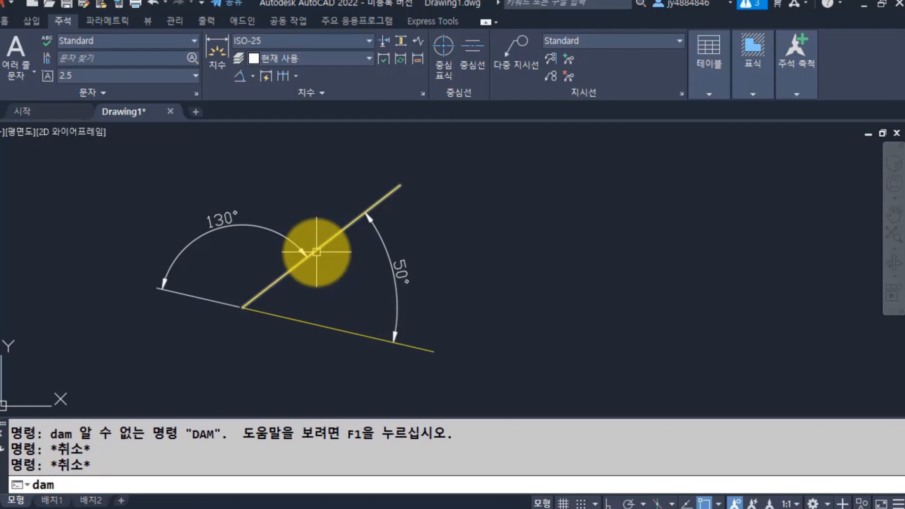
key("BackSpace")
type("n")
key("Return")
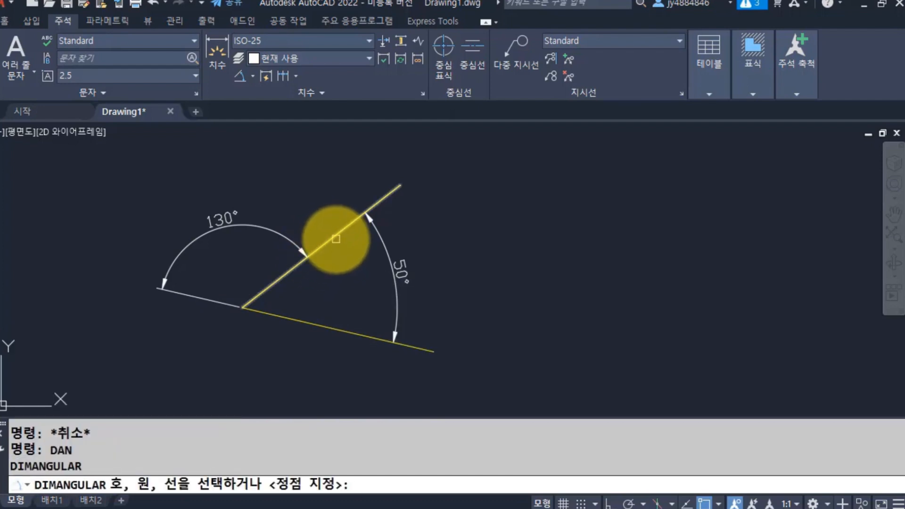
left_click(335, 239)
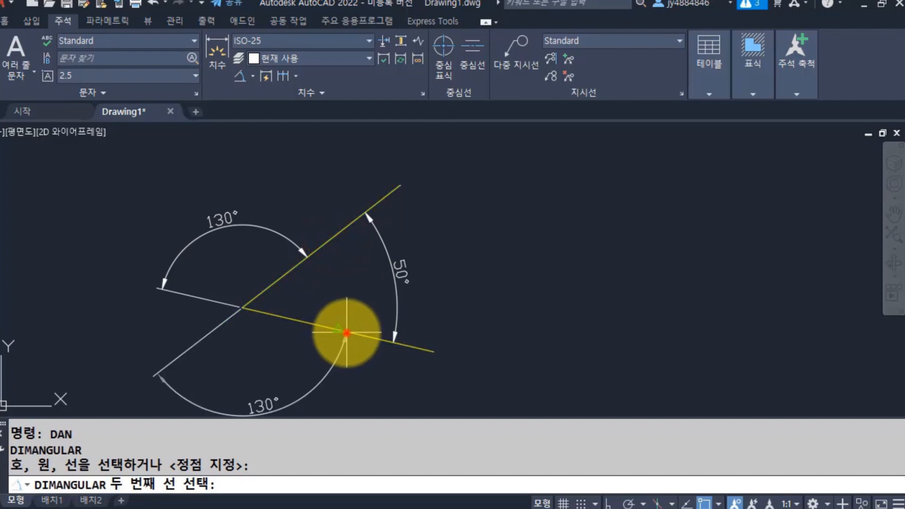
left_click(346, 332)
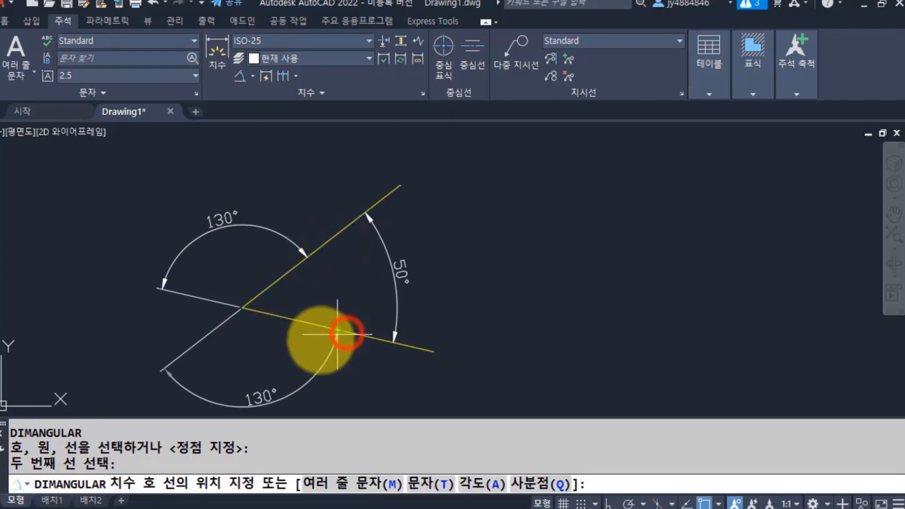
left_click(218, 382)
left_click(278, 377)
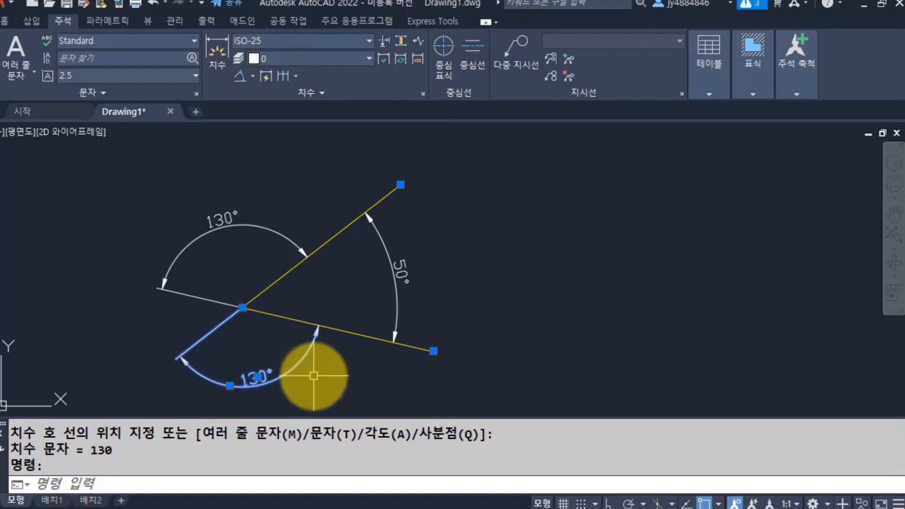
key("Escape")
middle_click_drag(281, 316, 177, 306)
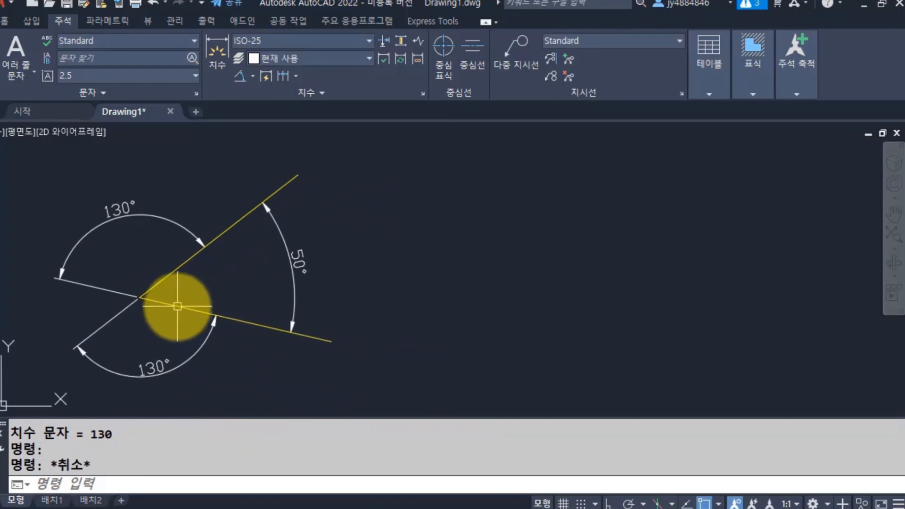
Copy the two angled lines, without their dimensions, to the empty area right of the original V
type("co")
key("Return")
left_click(240, 322)
left_click(225, 231)
key("Return")
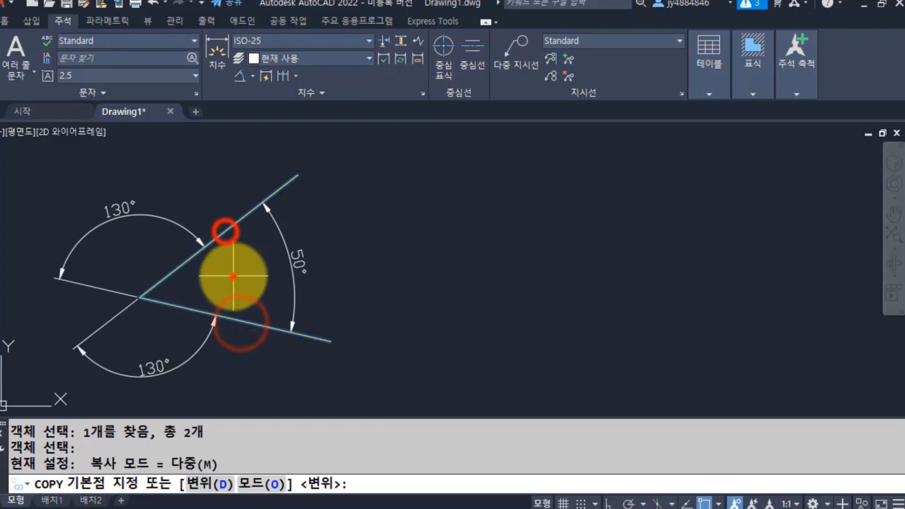
left_click(233, 276)
left_click(571, 275)
key("Escape")
key("Escape")
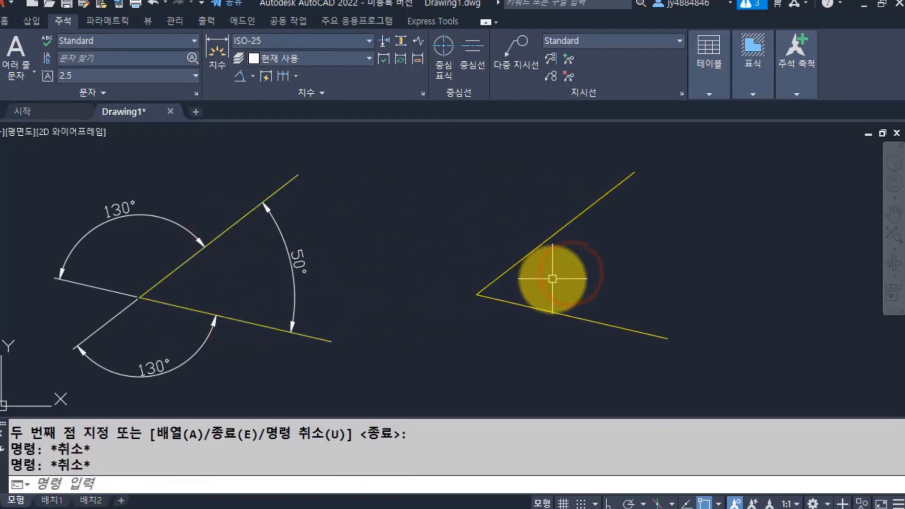
Add an angular dimension with the DAN command between the copied lines, placing its arc behind the vertex, opposite the V's opening
type("dan")
key("Return")
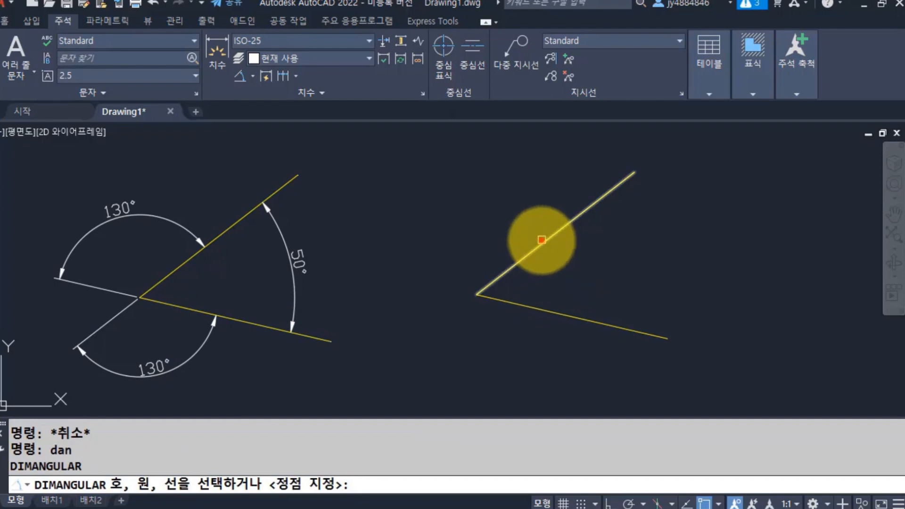
left_click(542, 240)
left_click(565, 316)
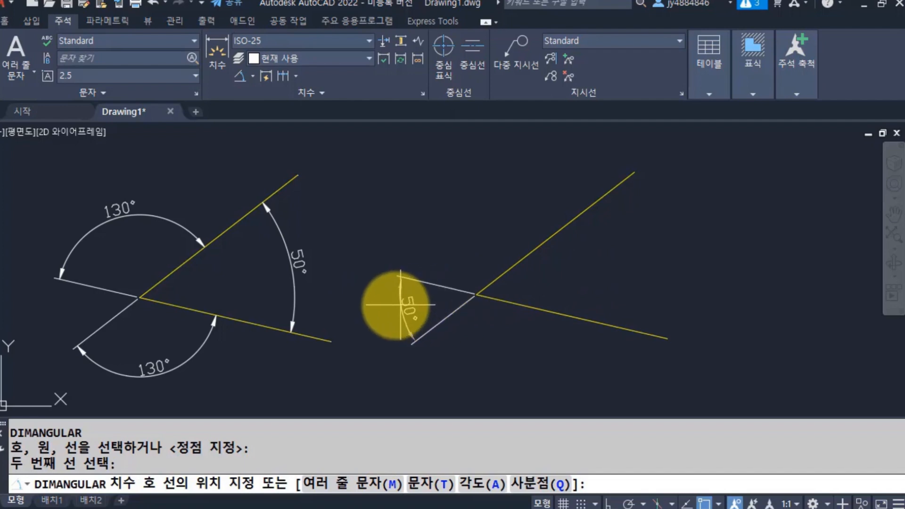
left_click(360, 311)
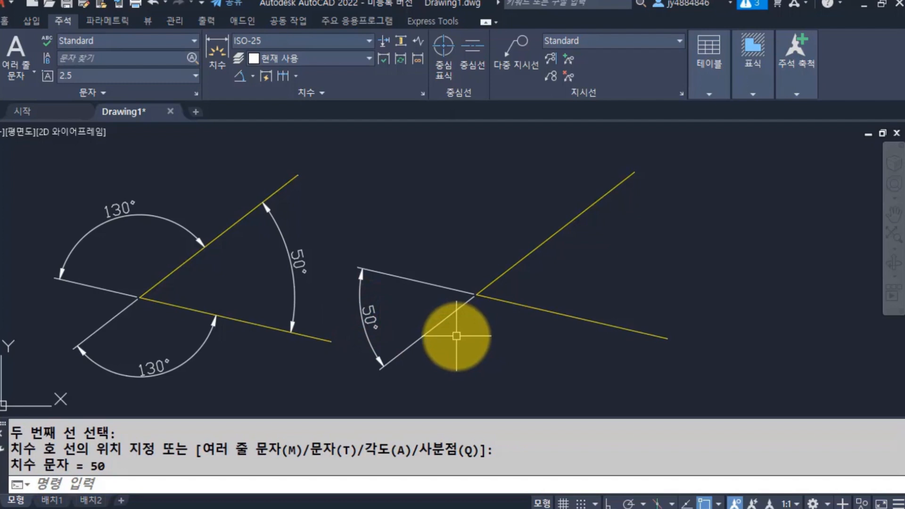
Select the angular dimension behind the copied V's vertex and the one inside the original V's opening to compare their grip points
left_click(369, 320)
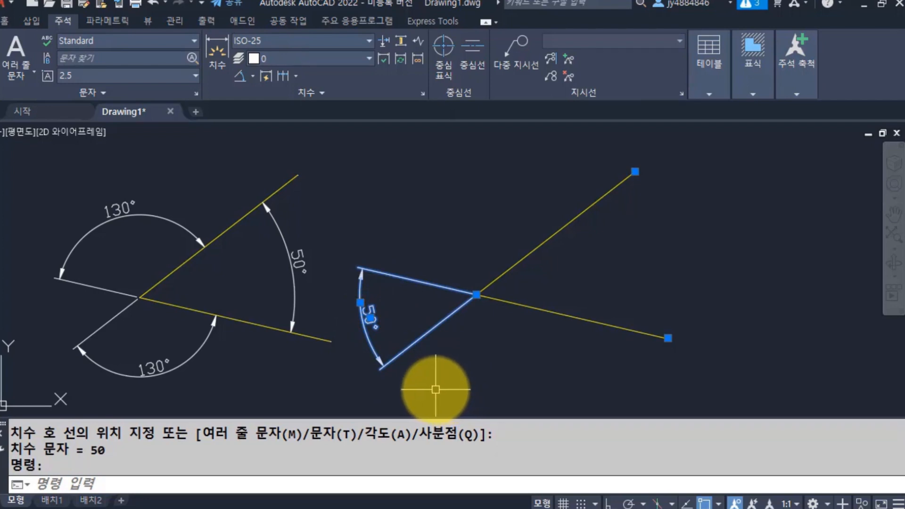
left_click(301, 261)
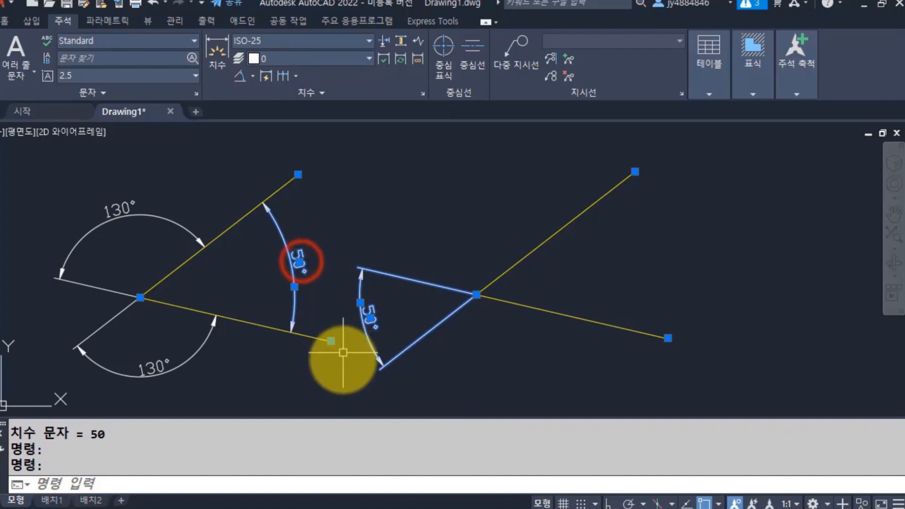
key("Escape")
left_click(377, 324)
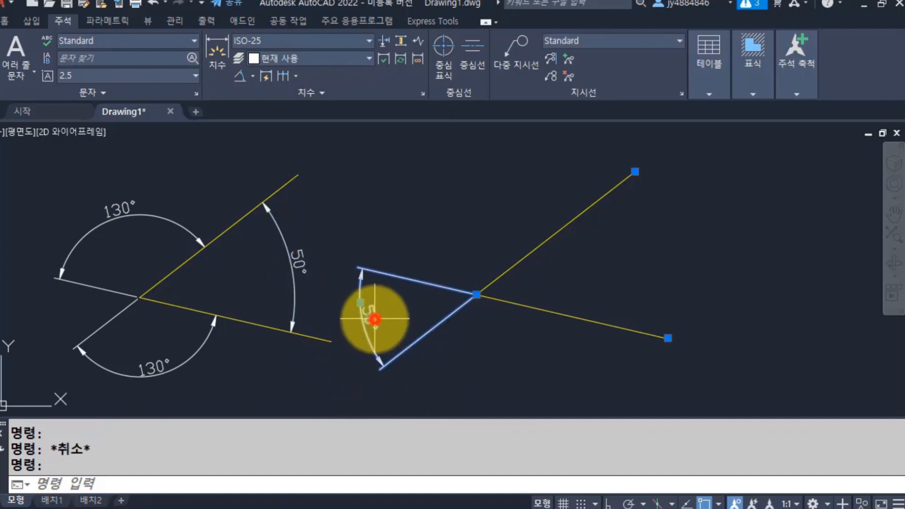
mouse_move(634, 171)
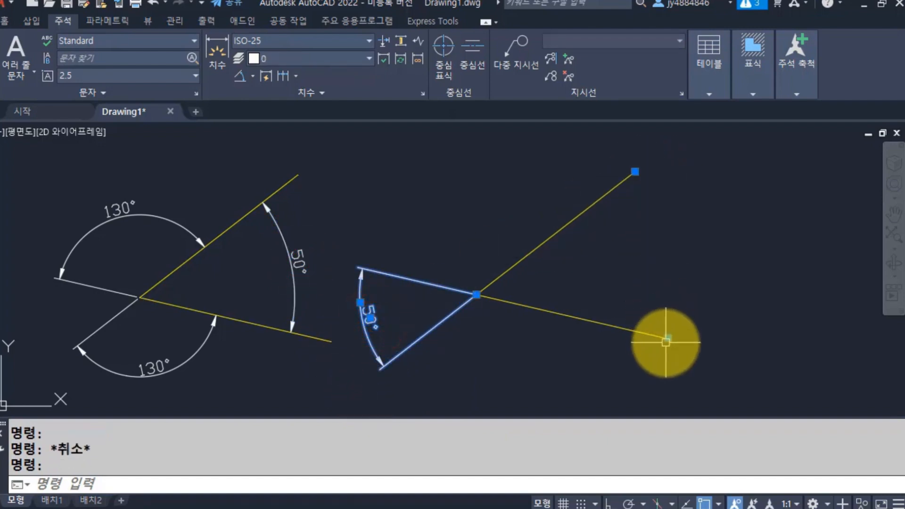